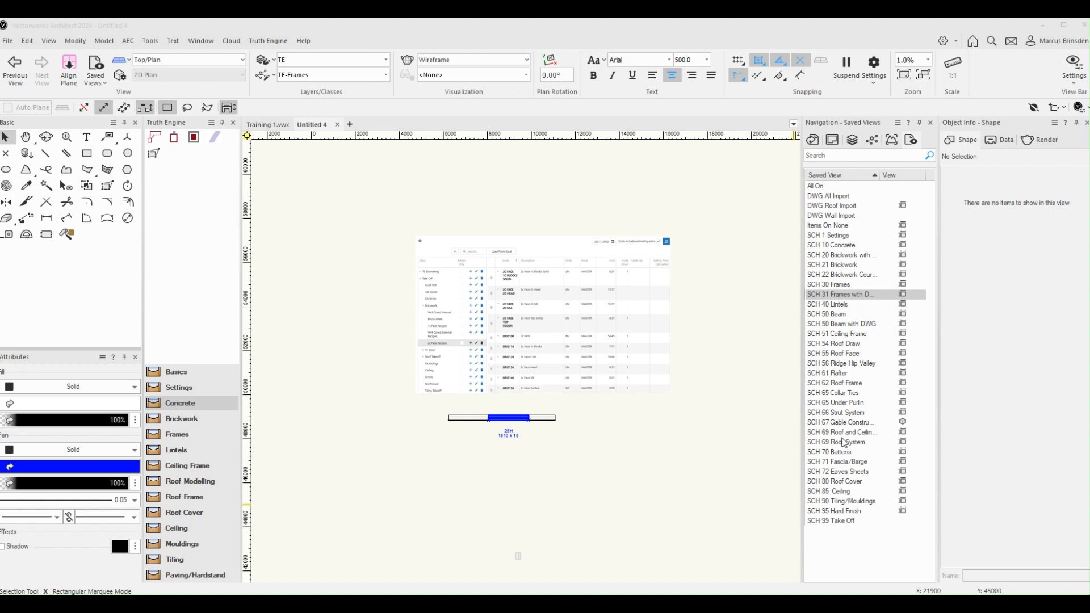
Step: Decline saving a backup of the open document and create a new project document from the TE Scheduling.sta template
{"action": "left_click", "coordinate": [258, 45]}
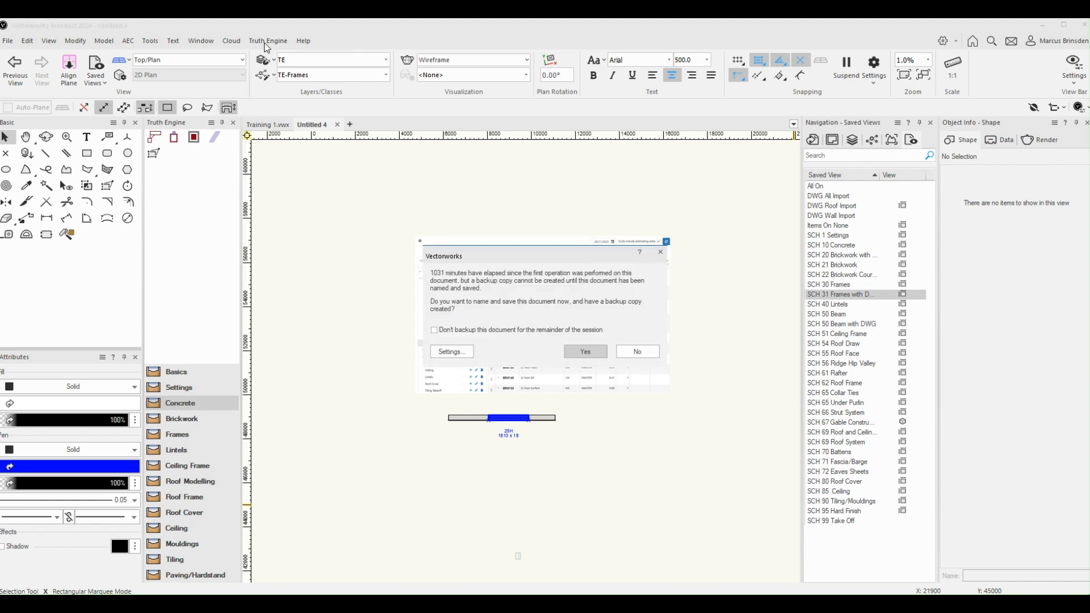
{"action": "left_click", "coordinate": [623, 349]}
{"action": "left_click", "coordinate": [266, 46]}
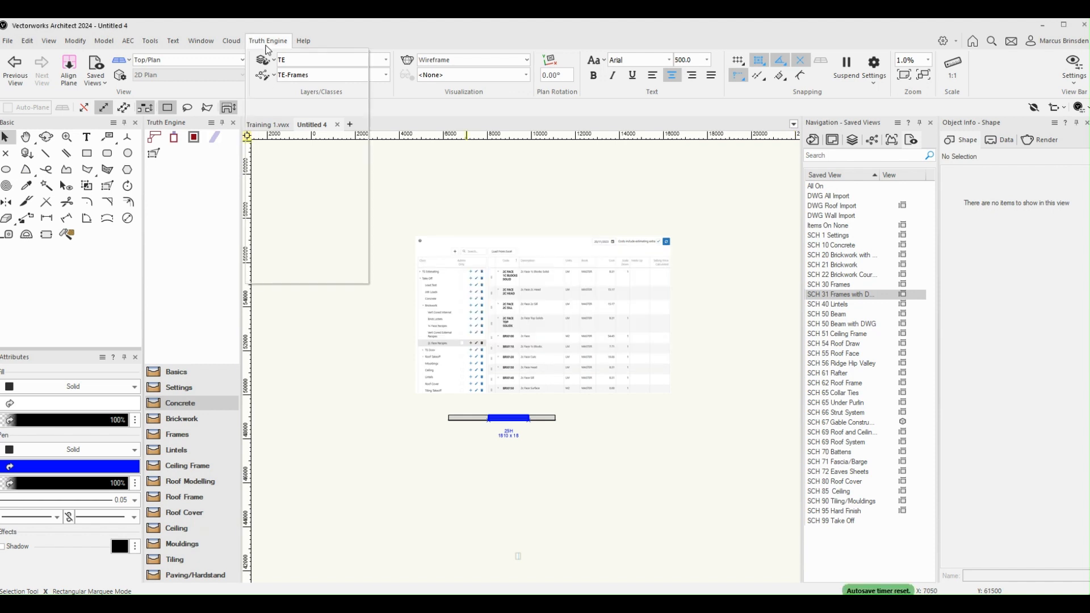
{"action": "mouse_move", "coordinate": [306, 56]}
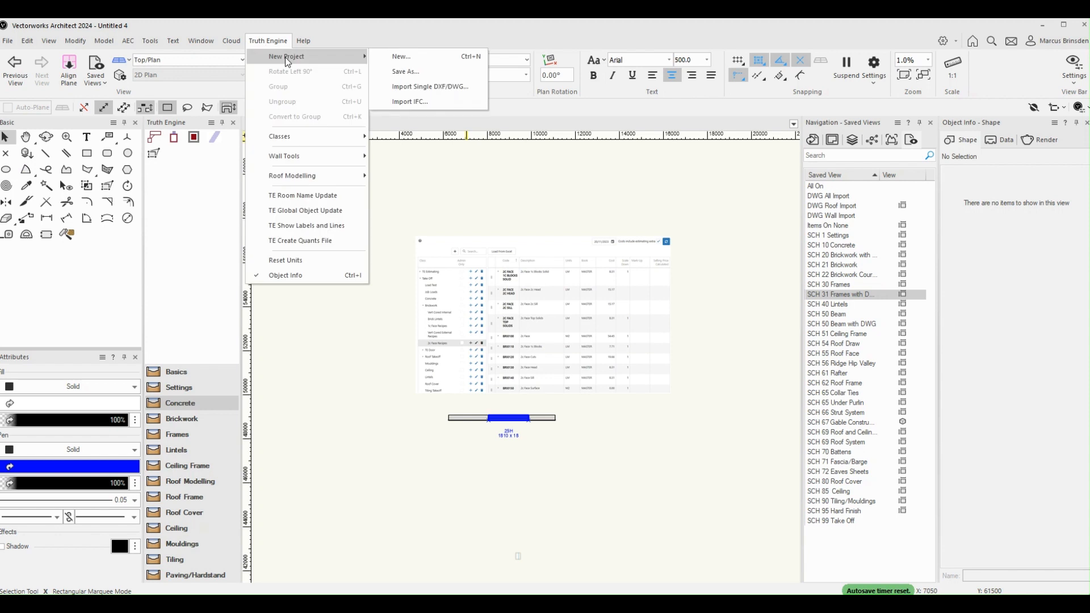
{"action": "left_click", "coordinate": [418, 58]}
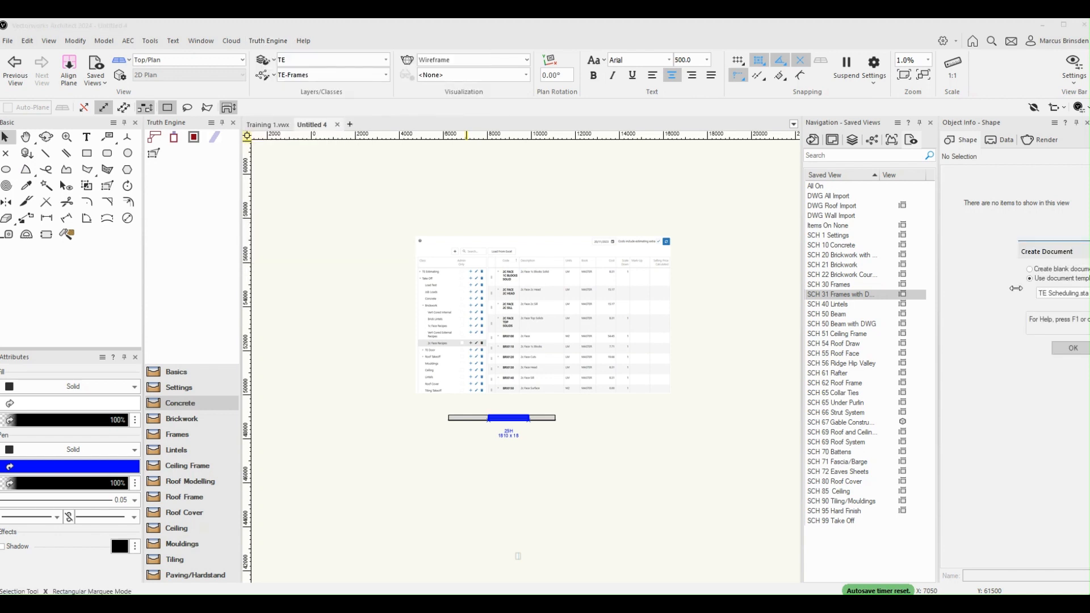
{"action": "left_click_drag", "start_coordinate": [1053, 254], "coordinate": [397, 219]}
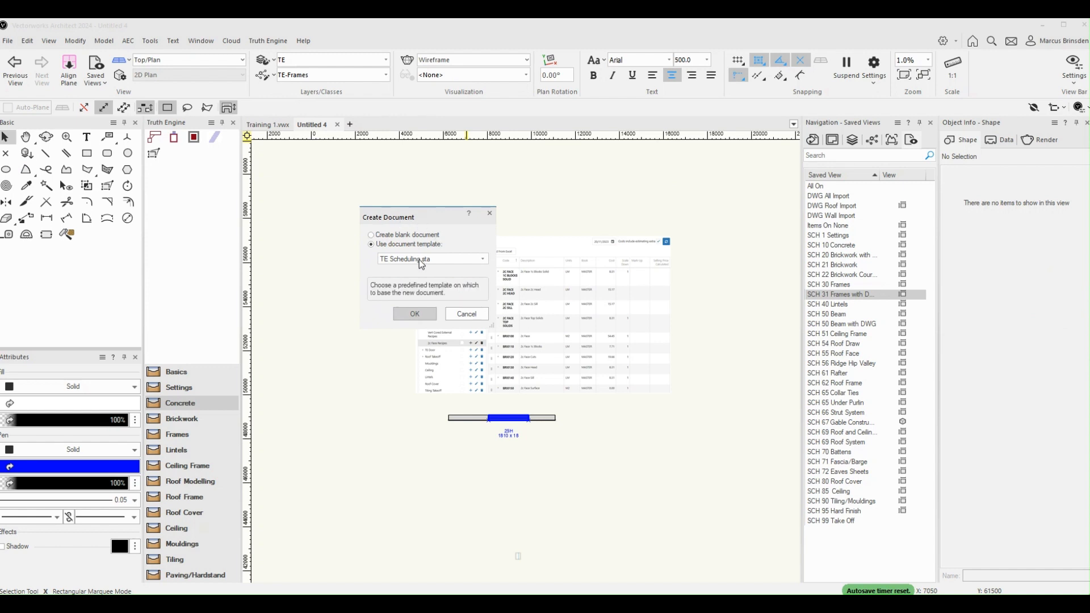
{"action": "left_click", "coordinate": [430, 264]}
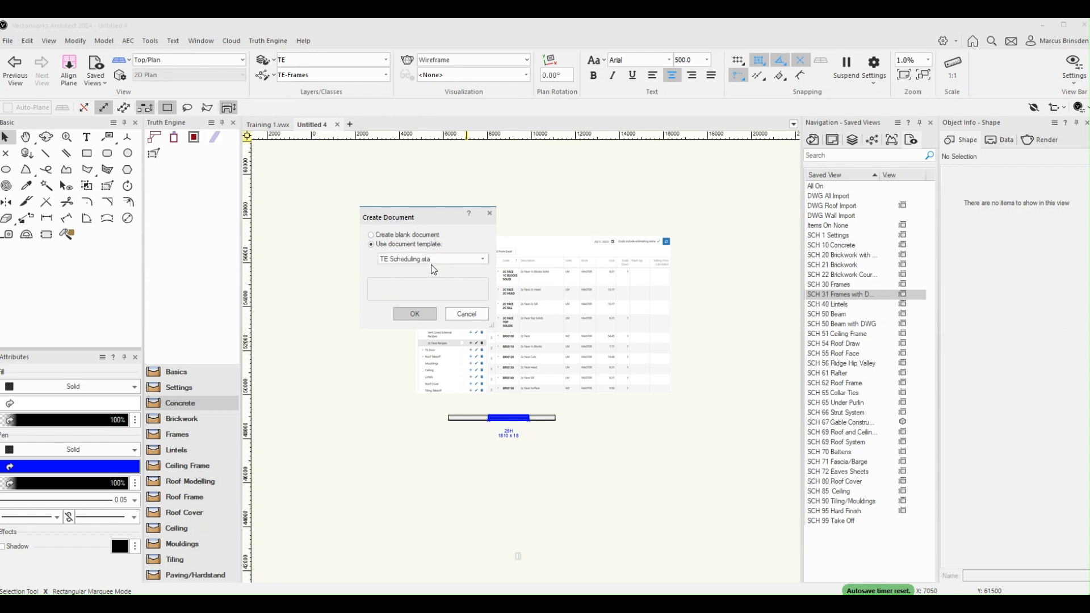
{"action": "left_click", "coordinate": [429, 260]}
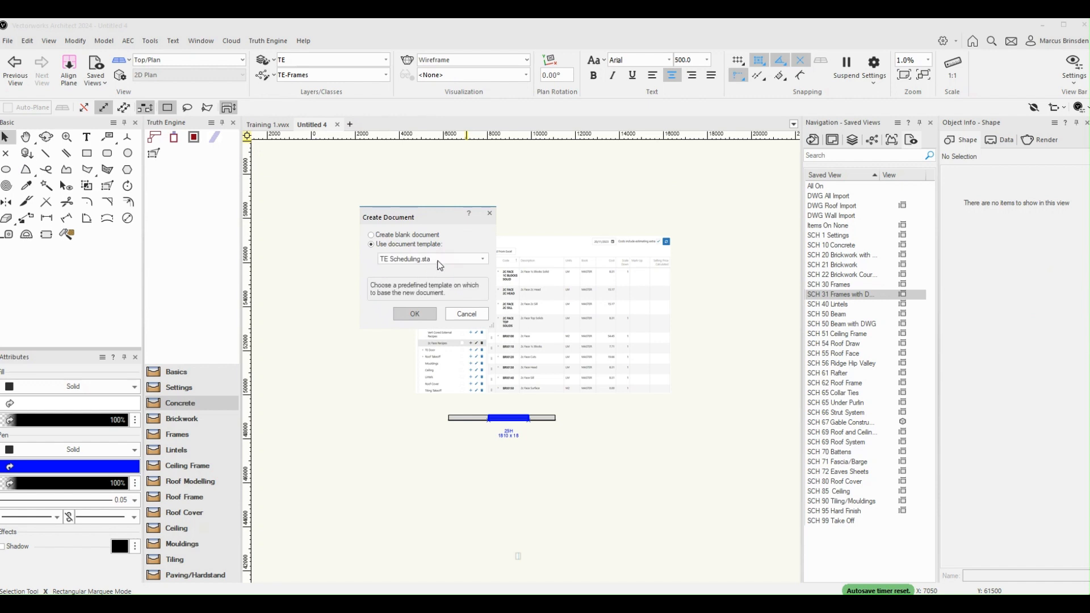
{"action": "left_click", "coordinate": [440, 263]}
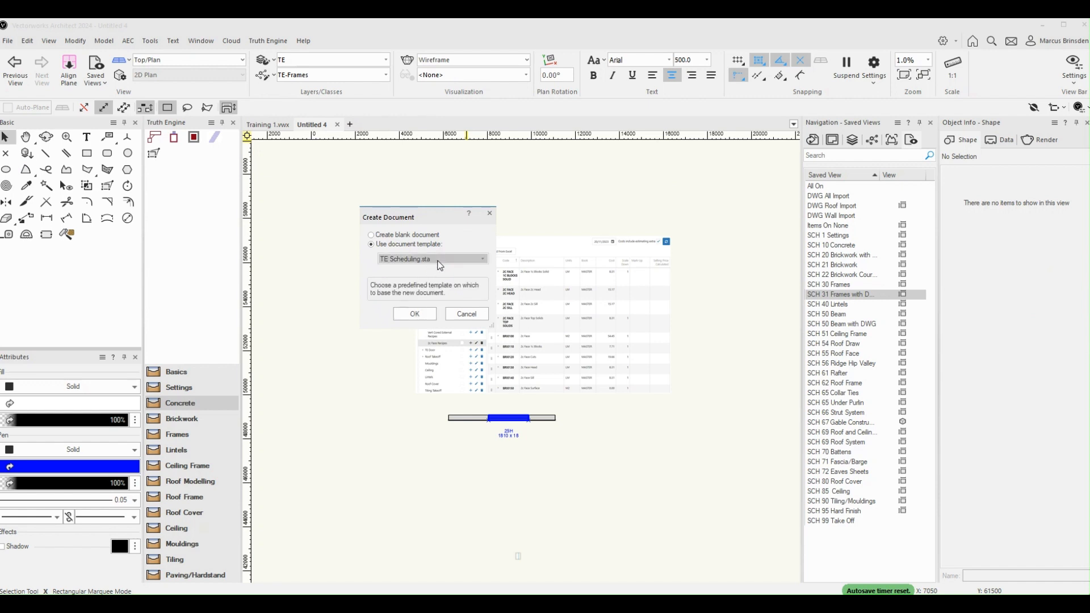
{"action": "left_click", "coordinate": [437, 262]}
{"action": "left_click", "coordinate": [415, 314]}
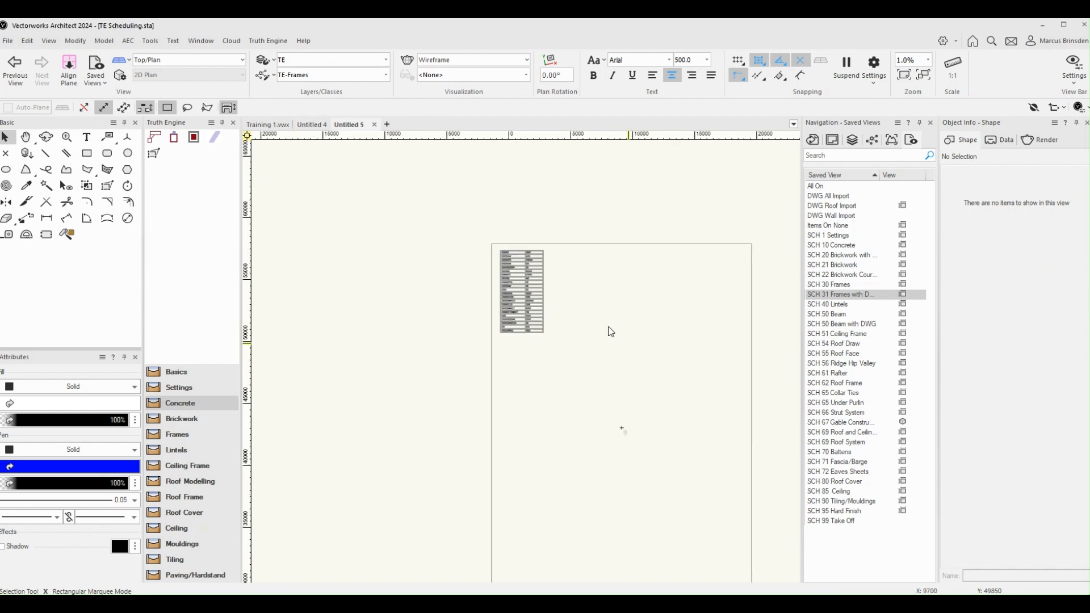
Step: Save the new drawing as Training 2 in the Training folder of Documents
{"action": "scroll", "coordinate": [665, 331], "scroll_direction": "down", "scroll_amount": 1}
{"action": "middle_click_drag", "start_coordinate": [667, 335], "coordinate": [569, 278]}
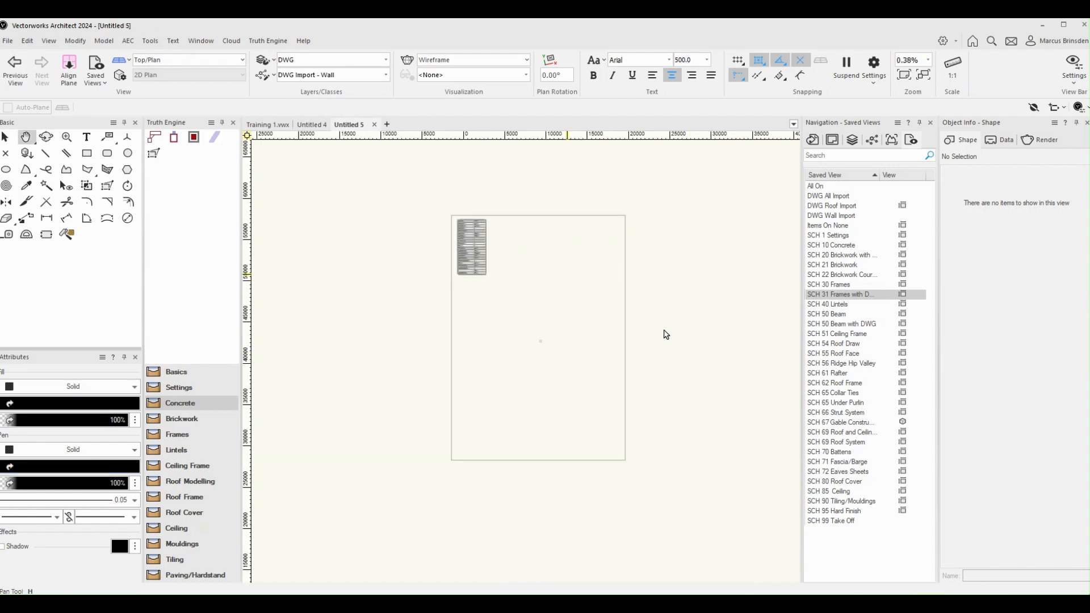
{"action": "scroll", "coordinate": [568, 275], "scroll_direction": "up", "scroll_amount": 1}
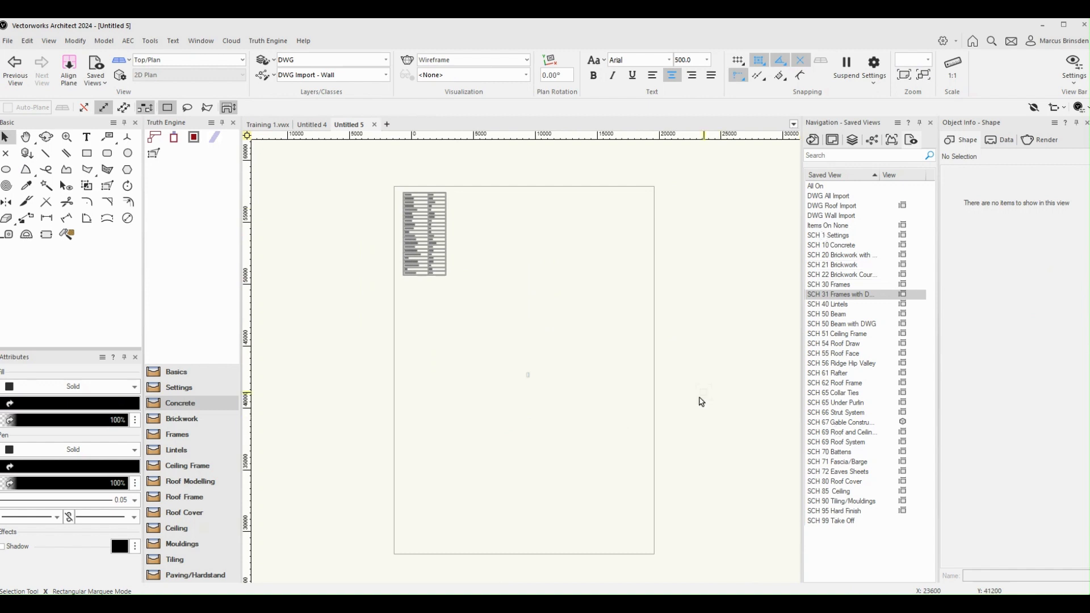
{"action": "left_click", "coordinate": [270, 41]}
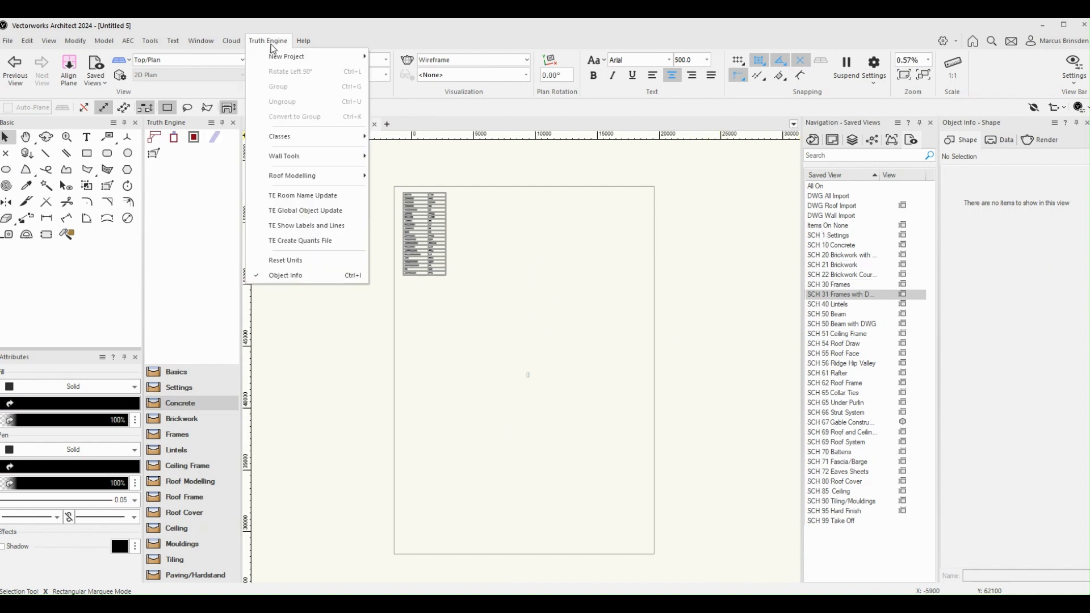
{"action": "mouse_move", "coordinate": [278, 56]}
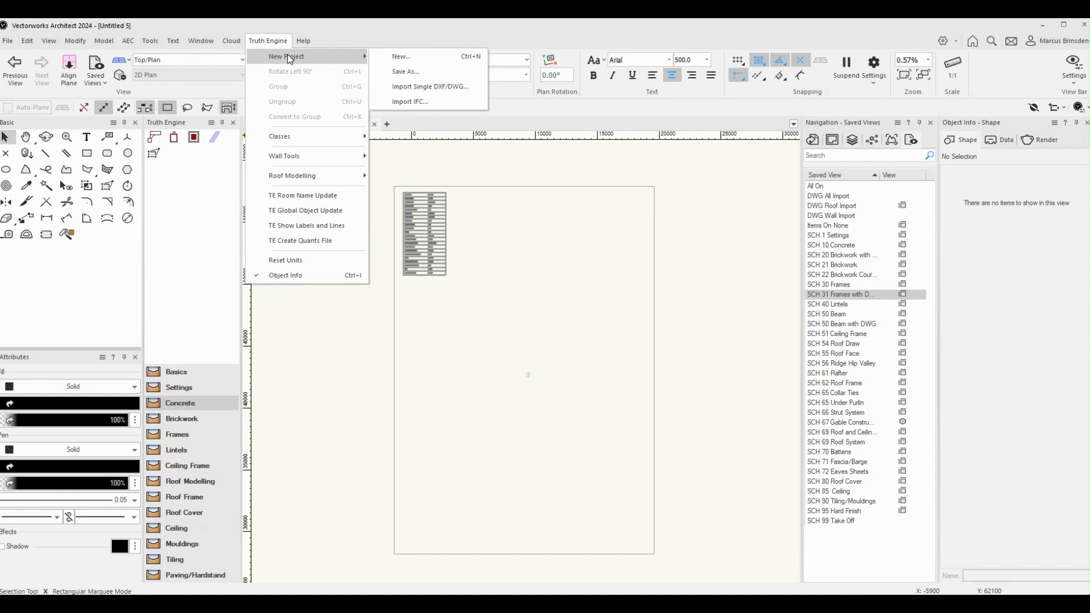
{"action": "left_click", "coordinate": [400, 72]}
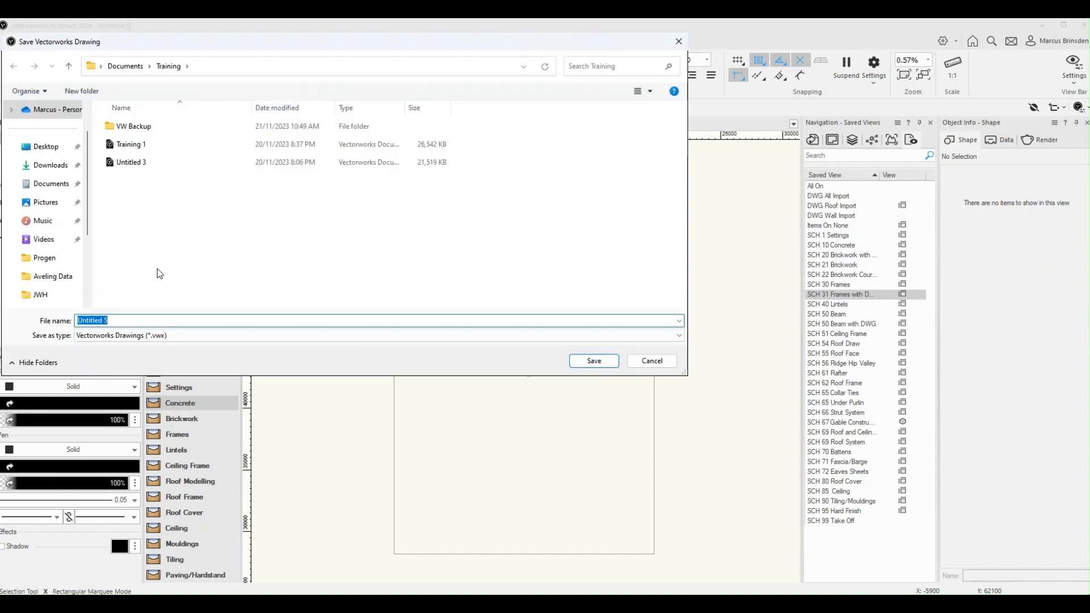
{"action": "left_click", "coordinate": [115, 321]}
{"action": "double_click", "coordinate": [120, 321]}
{"action": "type", "text": "Training 2"}
{"action": "left_click", "coordinate": [603, 361]}
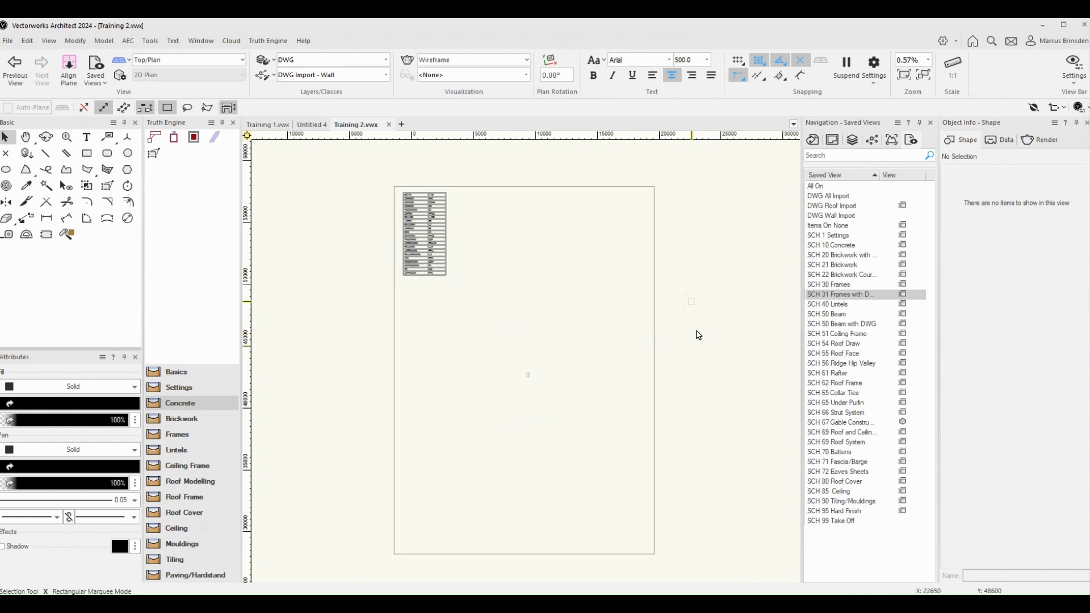
Step: Start a single DXF/DWG import with WD.dwg from the Training folder
{"action": "left_click", "coordinate": [270, 45]}
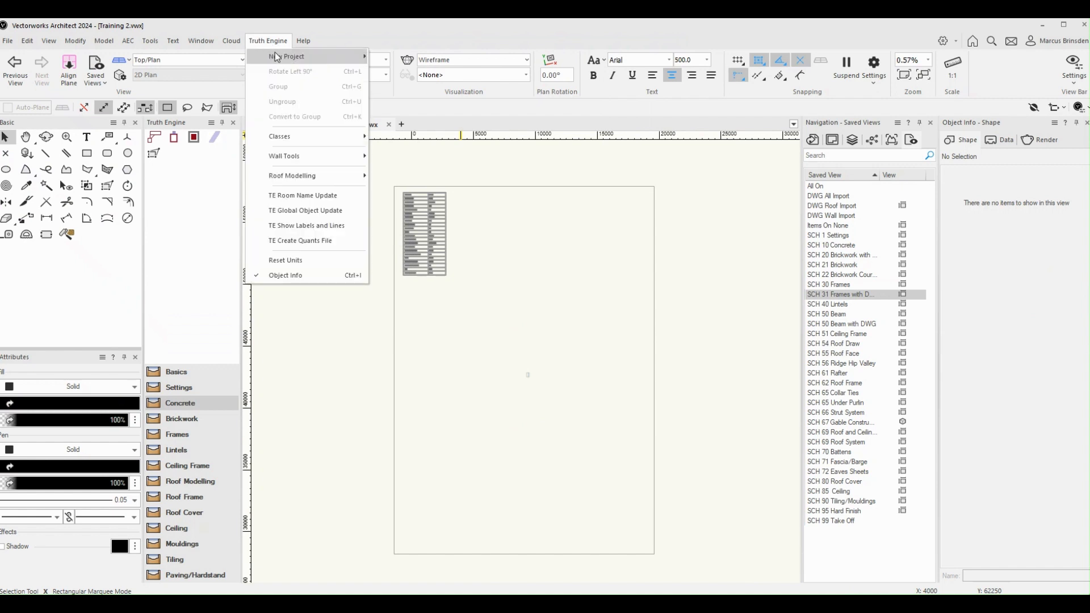
{"action": "mouse_move", "coordinate": [277, 58]}
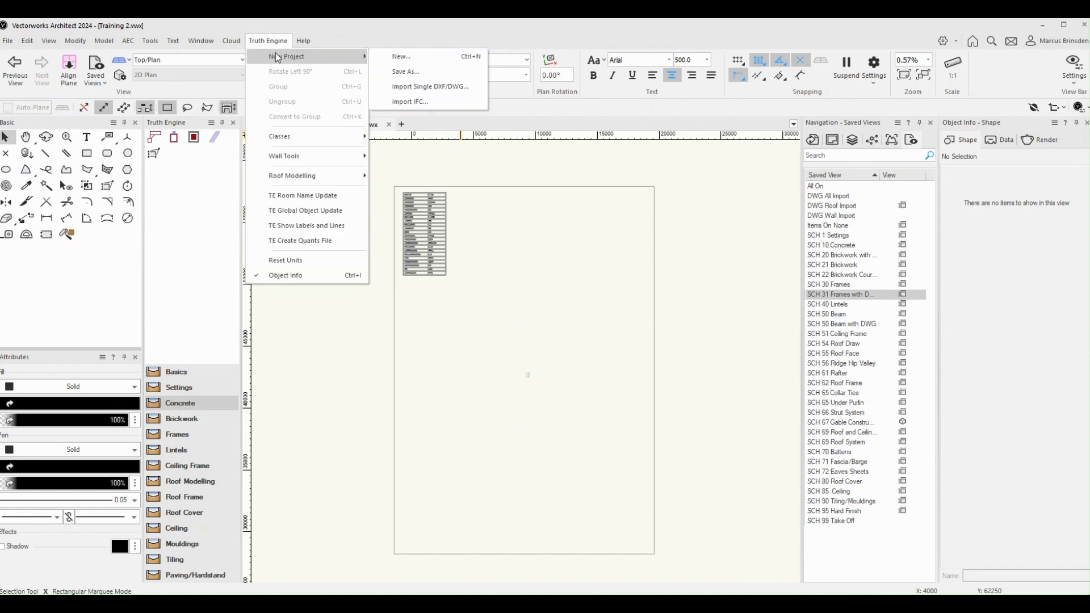
{"action": "left_click", "coordinate": [442, 88]}
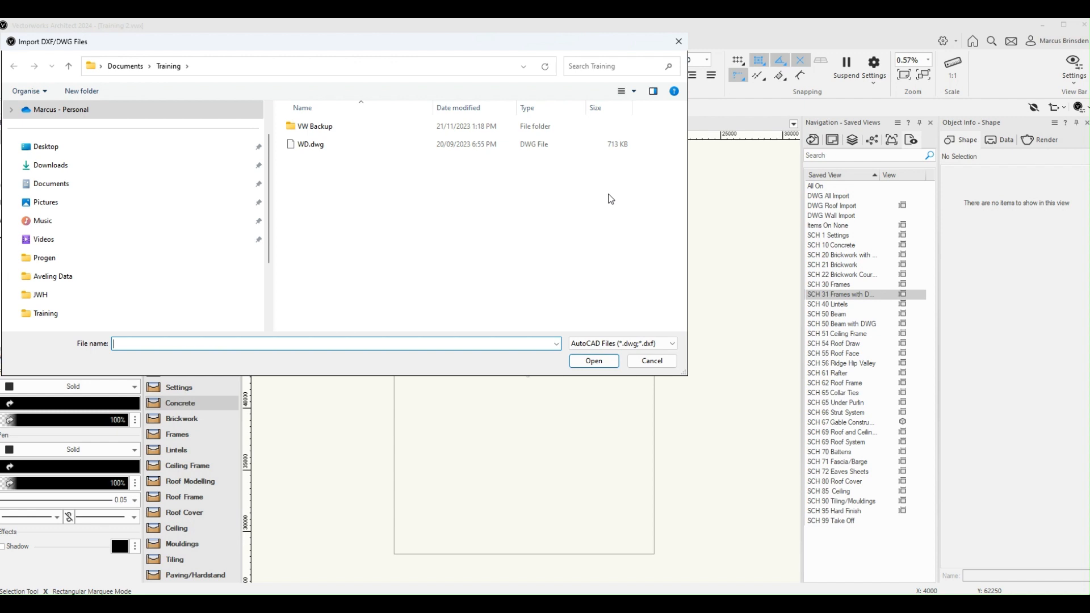
{"action": "left_click", "coordinate": [307, 148]}
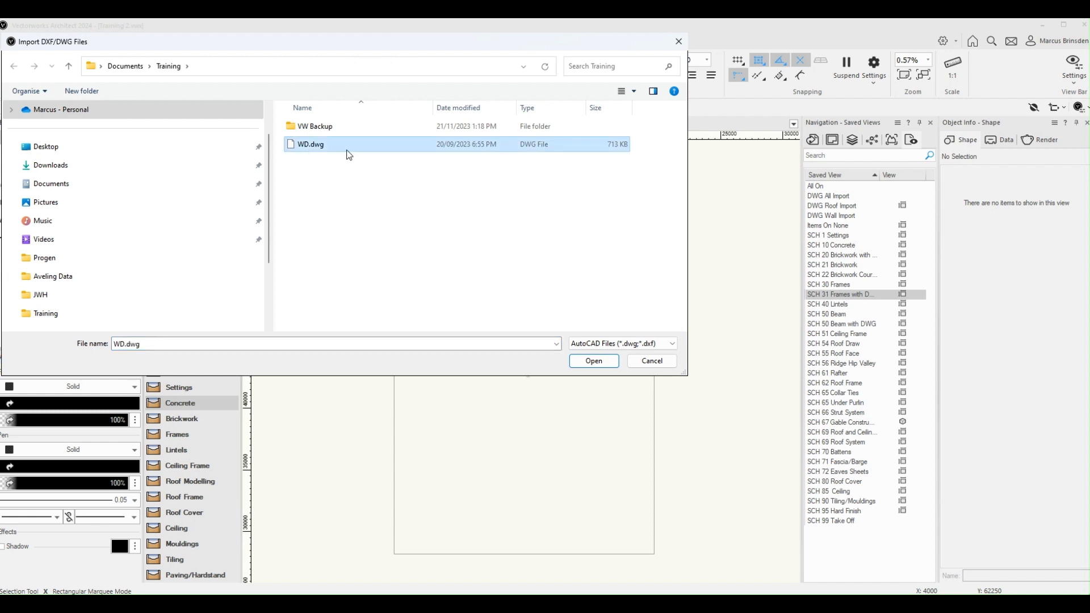
{"action": "left_click", "coordinate": [594, 363]}
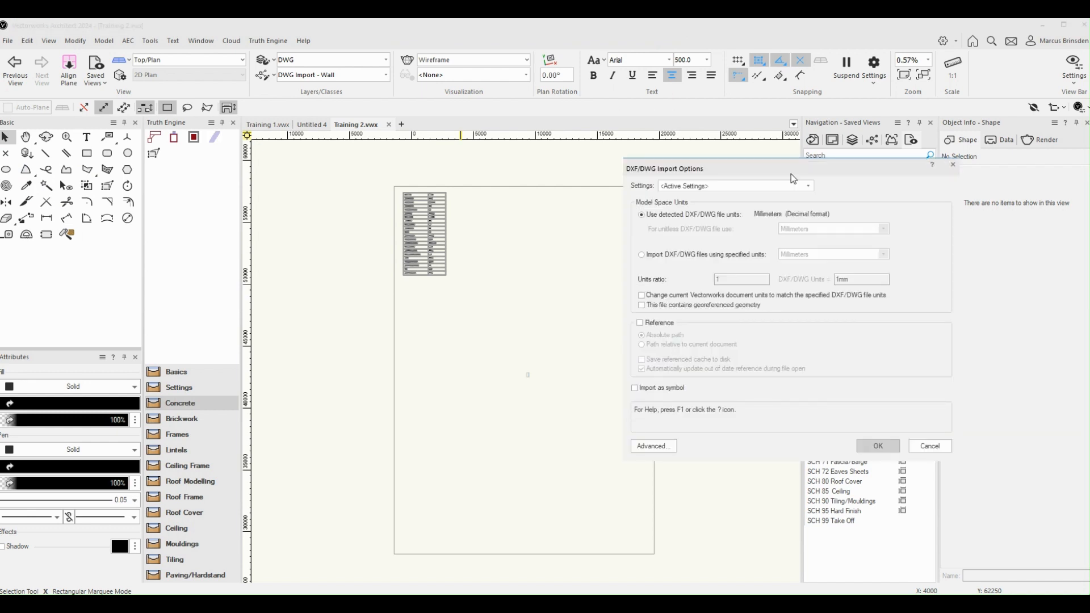
Step: Check the advanced Location and Conversion import options, accept them as they are and complete the DWG import
{"action": "left_click_drag", "start_coordinate": [791, 174], "coordinate": [542, 166]}
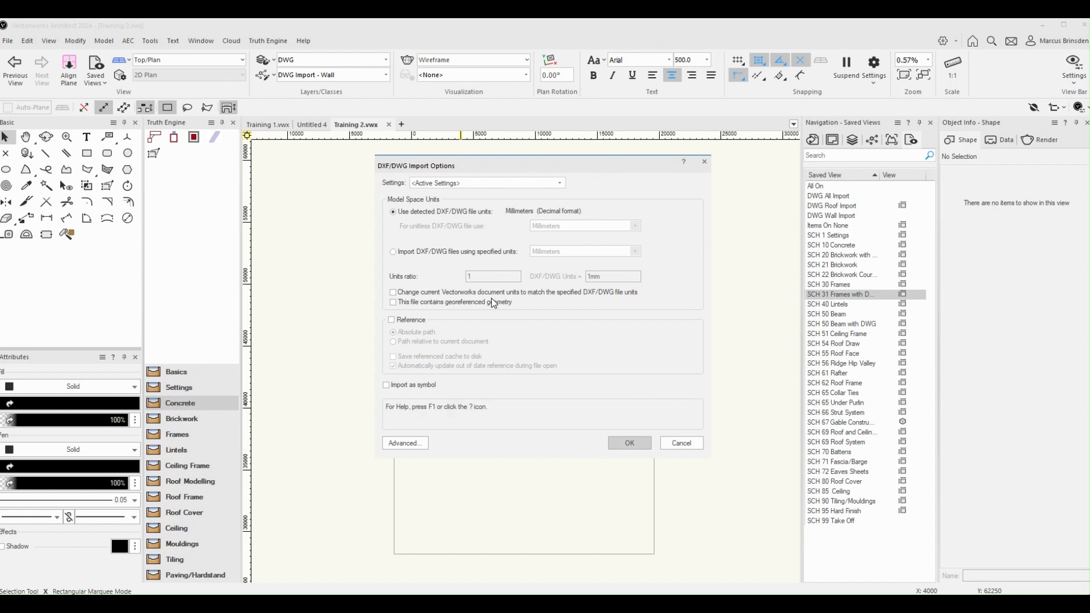
{"action": "left_click", "coordinate": [420, 450]}
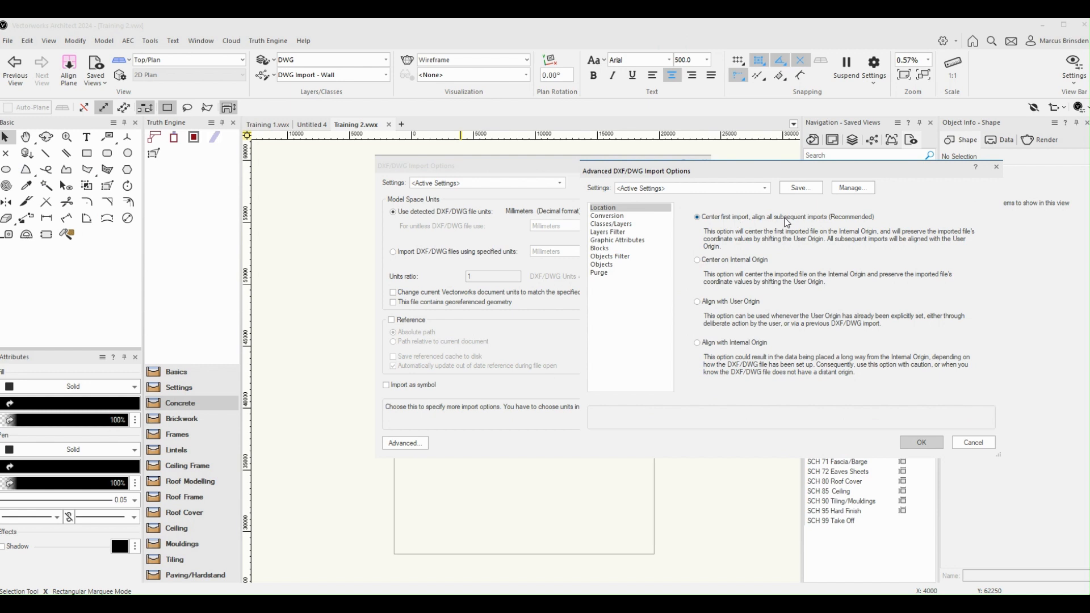
{"action": "left_click", "coordinate": [611, 216]}
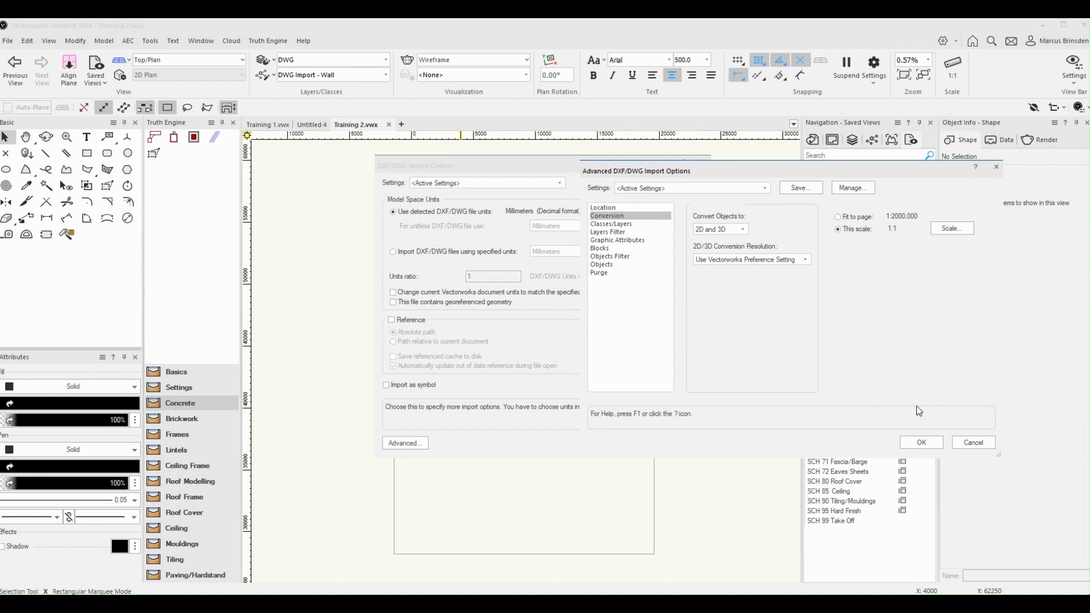
{"action": "left_click", "coordinate": [931, 445]}
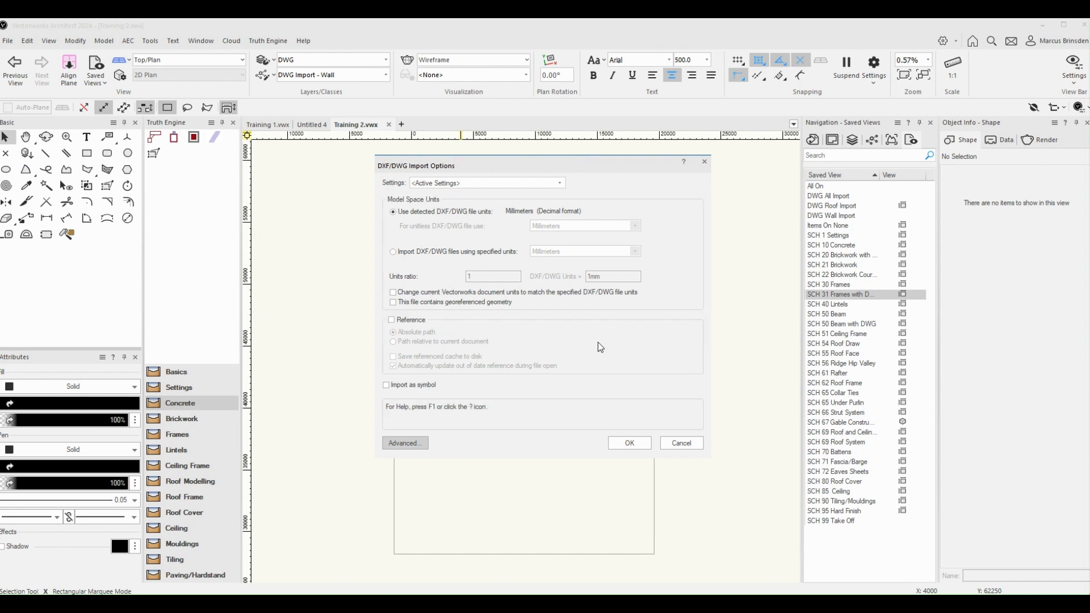
{"action": "left_click", "coordinate": [630, 444]}
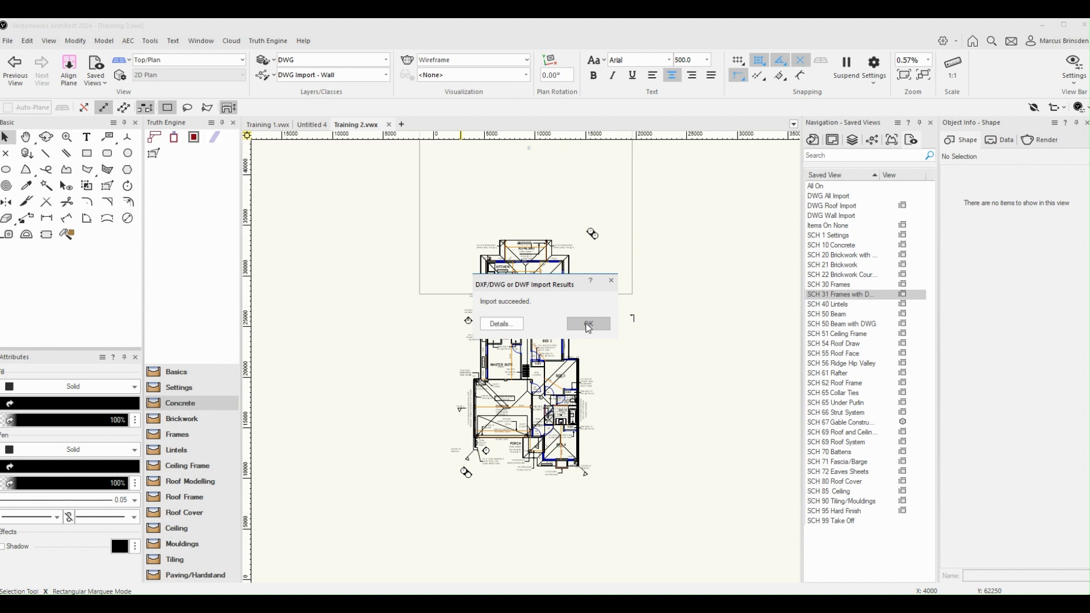
{"action": "left_click", "coordinate": [588, 324]}
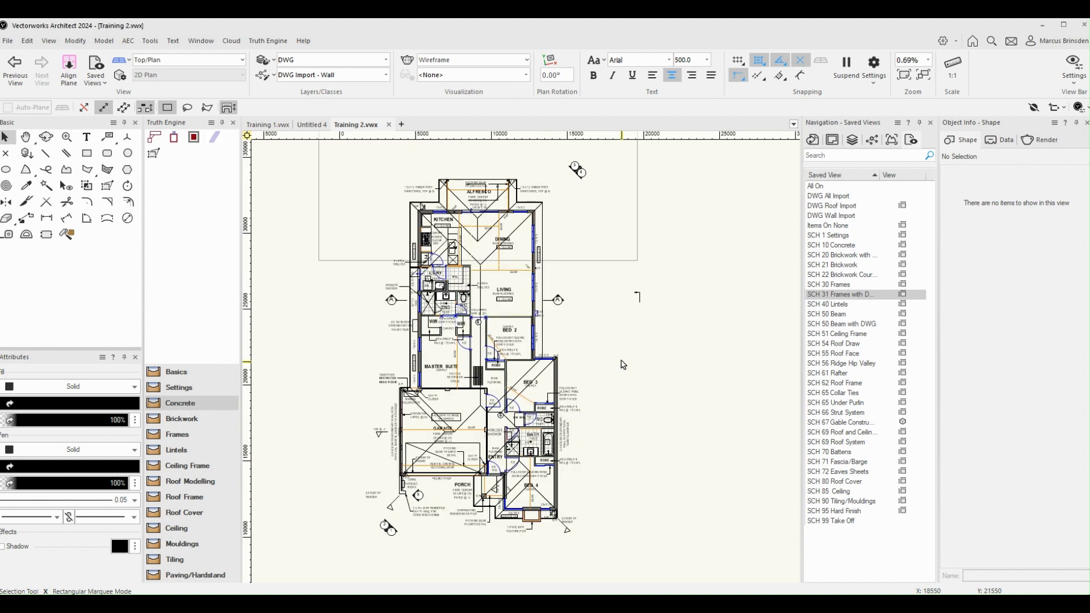
Step: Inspect the object info of the roof gutter symbol and the wall symbol beside the Dining and Living rooms
{"action": "scroll", "coordinate": [624, 365], "scroll_direction": "down", "scroll_amount": 2}
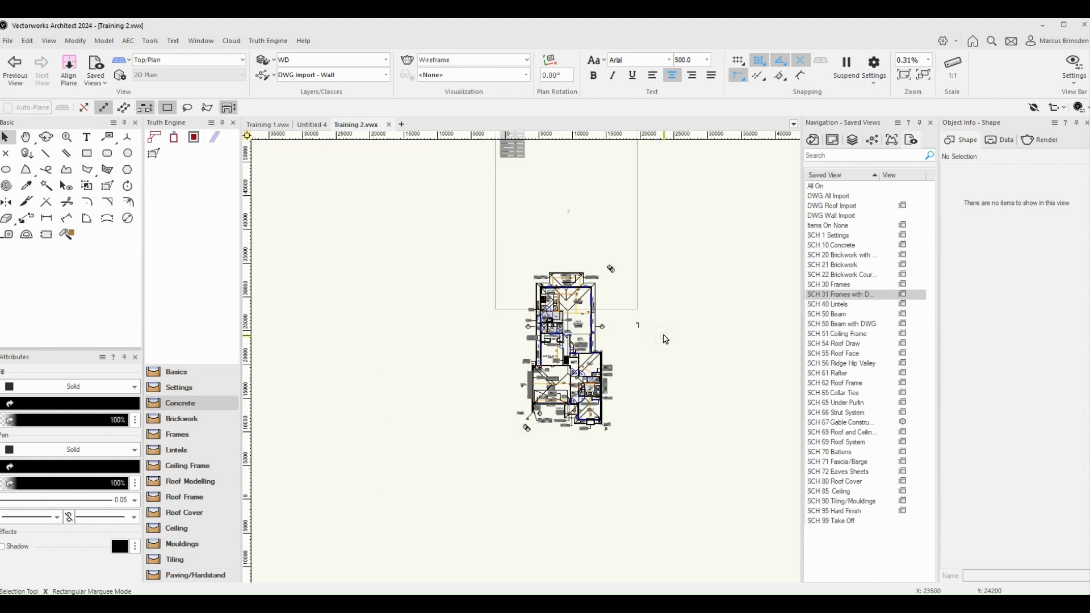
{"action": "scroll", "coordinate": [632, 340], "scroll_direction": "up", "scroll_amount": 2}
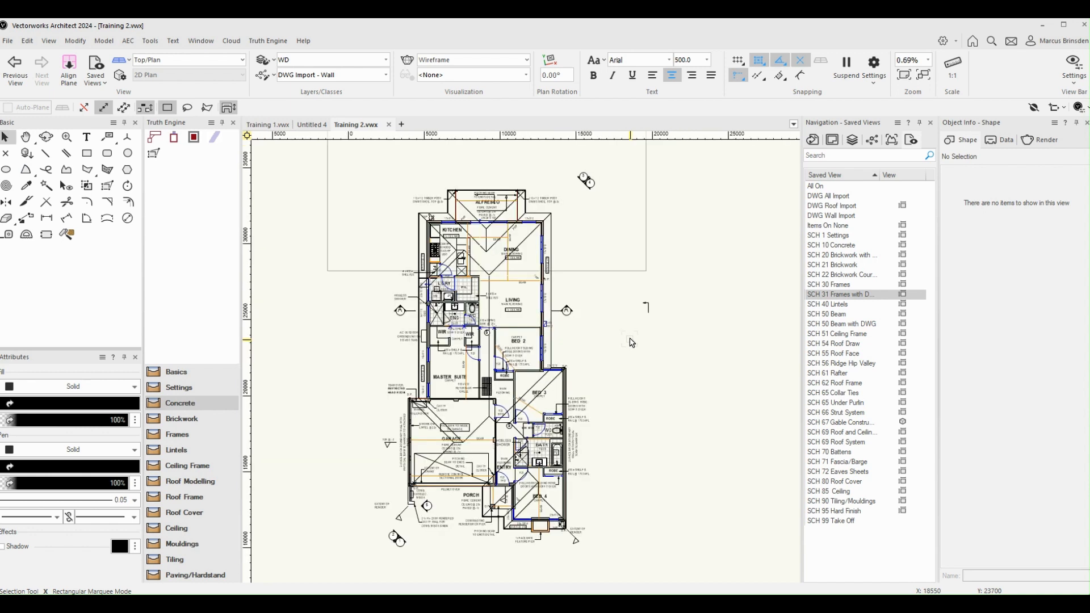
{"action": "left_click", "coordinate": [550, 336]}
{"action": "scroll", "coordinate": [598, 340], "scroll_direction": "up", "scroll_amount": 1}
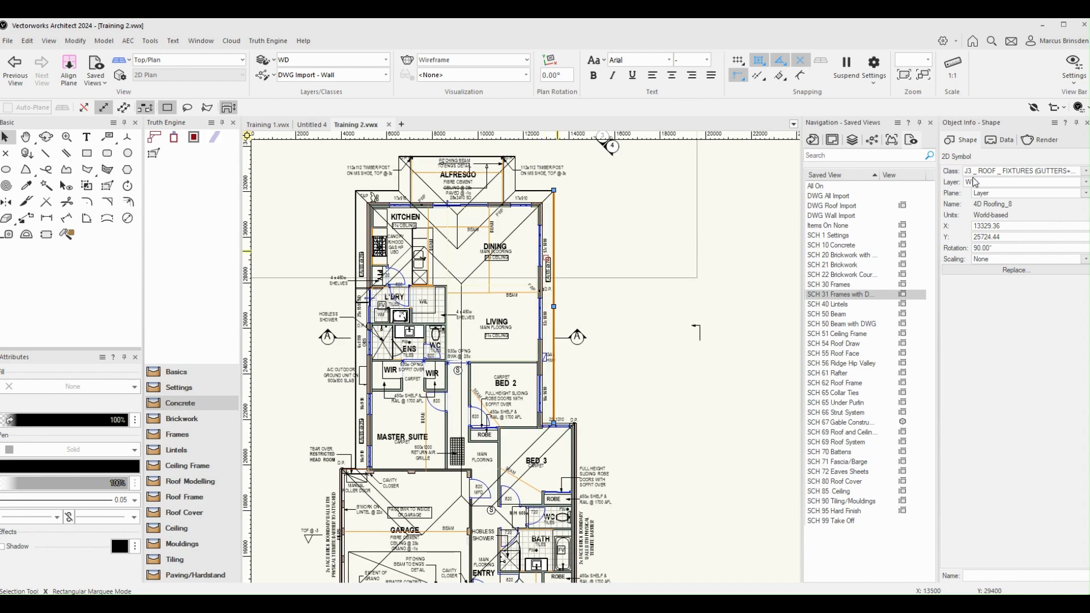
{"action": "left_click", "coordinate": [533, 225]}
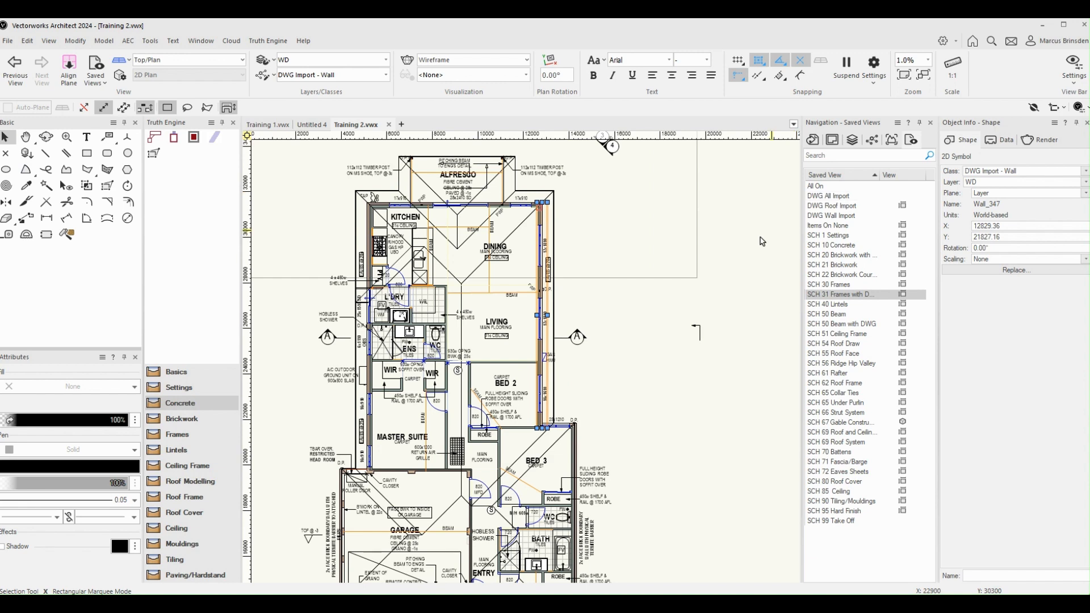
{"action": "left_click", "coordinate": [744, 267]}
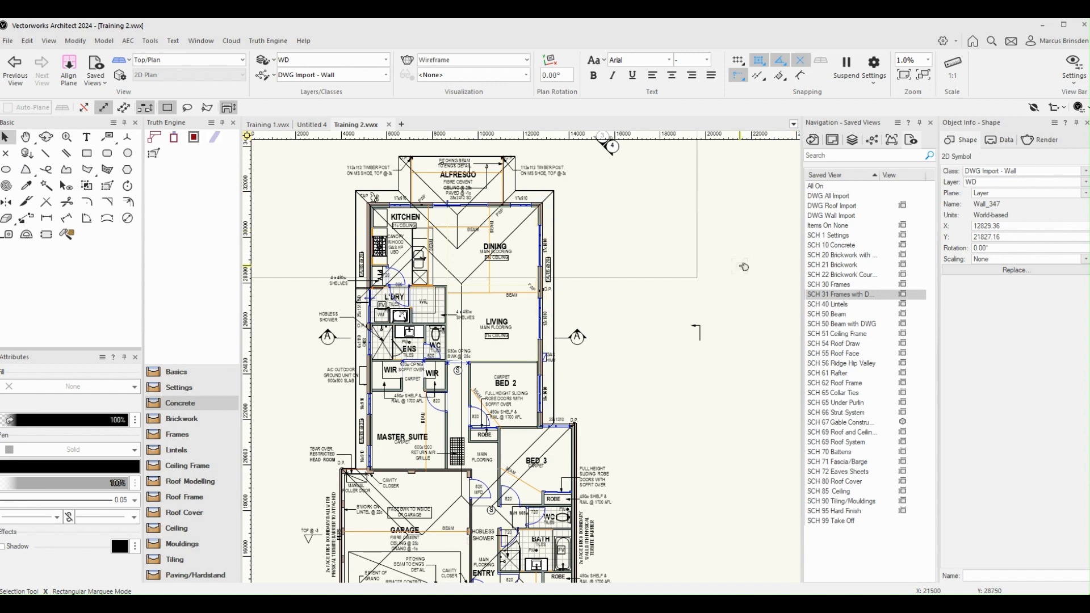
Step: Activate the All On saved view and bring the whole drawing area into view
{"action": "scroll", "coordinate": [744, 267], "scroll_direction": "down", "scroll_amount": 3}
{"action": "key", "text": "h"}
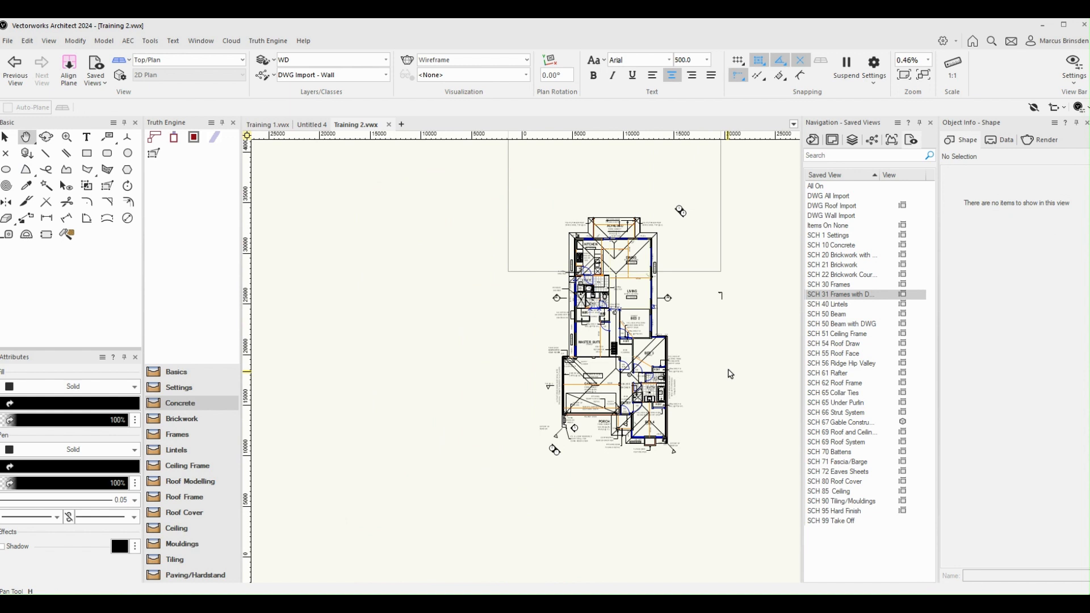
{"action": "left_click_drag", "start_coordinate": [730, 374], "coordinate": [684, 393]}
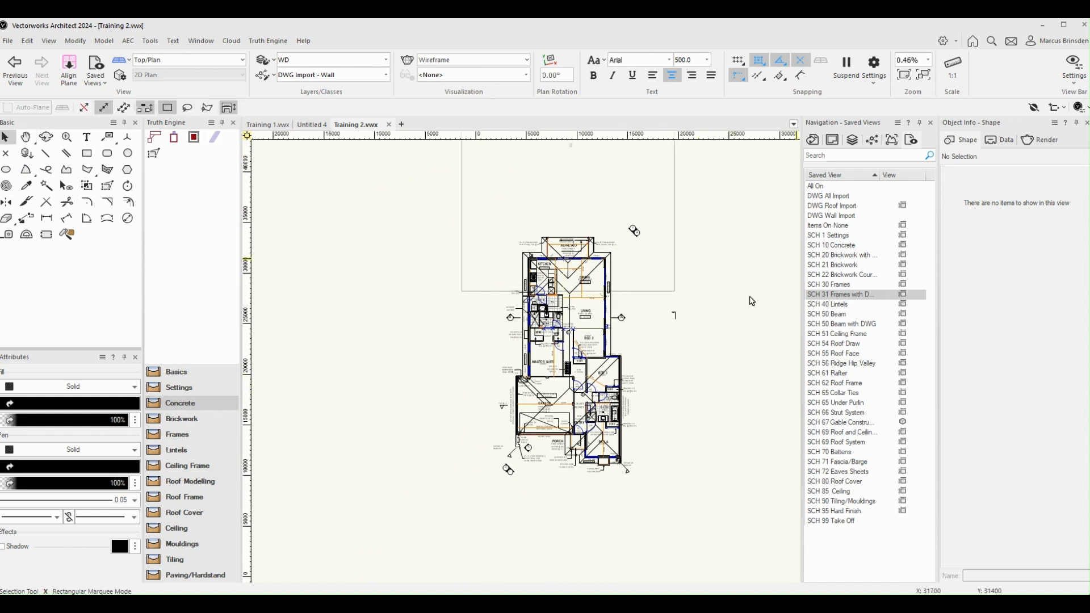
{"action": "double_click", "coordinate": [823, 187]}
{"action": "scroll", "coordinate": [700, 299], "scroll_direction": "down", "scroll_amount": 2}
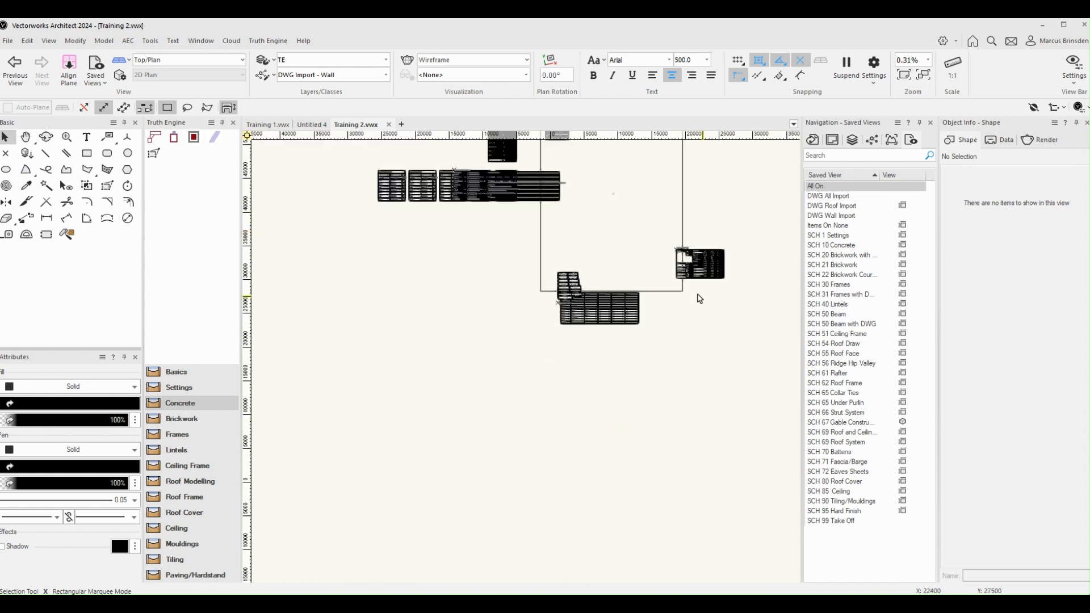
{"action": "key", "text": "h"}
{"action": "middle_click_drag", "start_coordinate": [766, 308], "coordinate": [702, 350]}
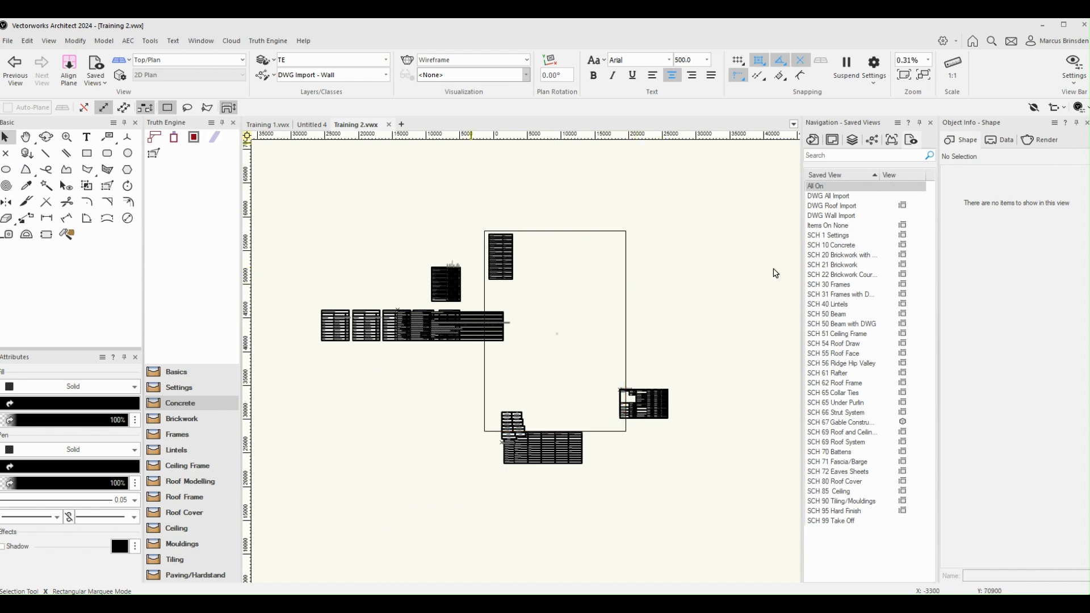
Step: Make WD the active design layer
{"action": "left_click", "coordinate": [386, 60]}
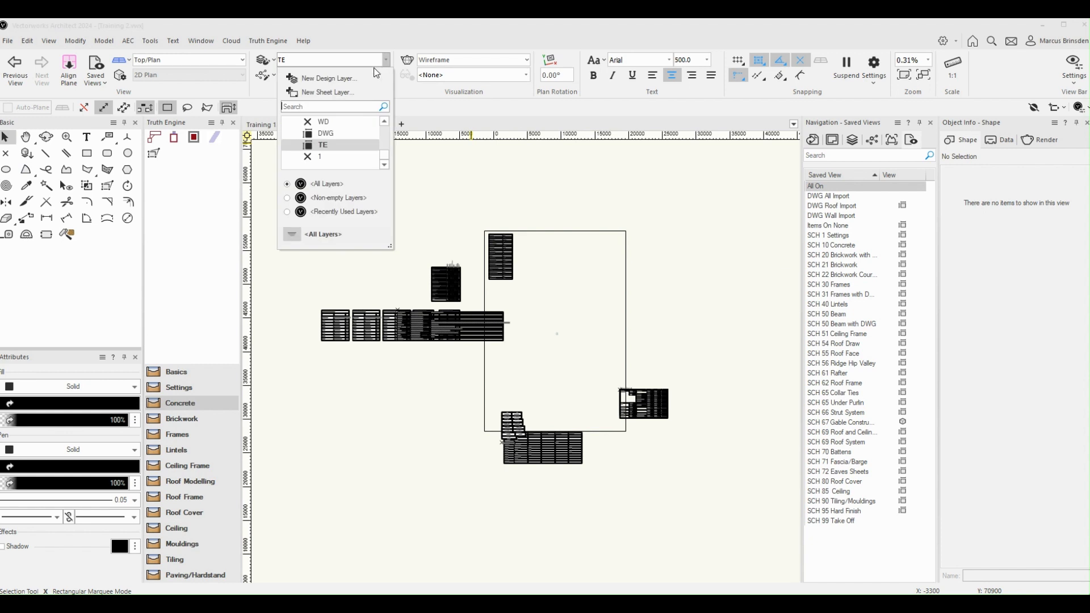
{"action": "left_click", "coordinate": [324, 124]}
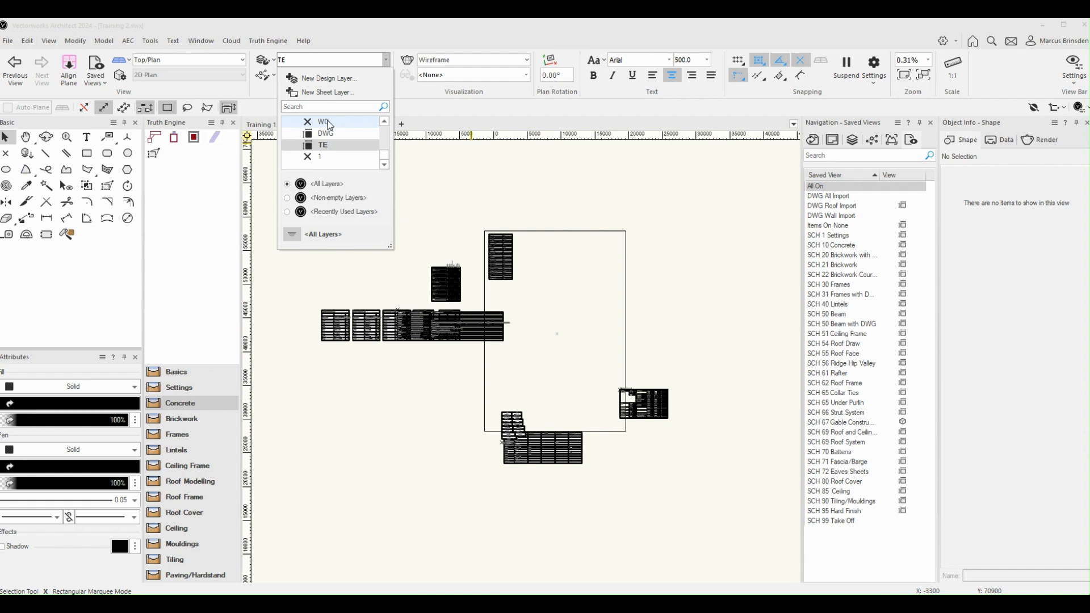
{"action": "left_click", "coordinate": [324, 122]}
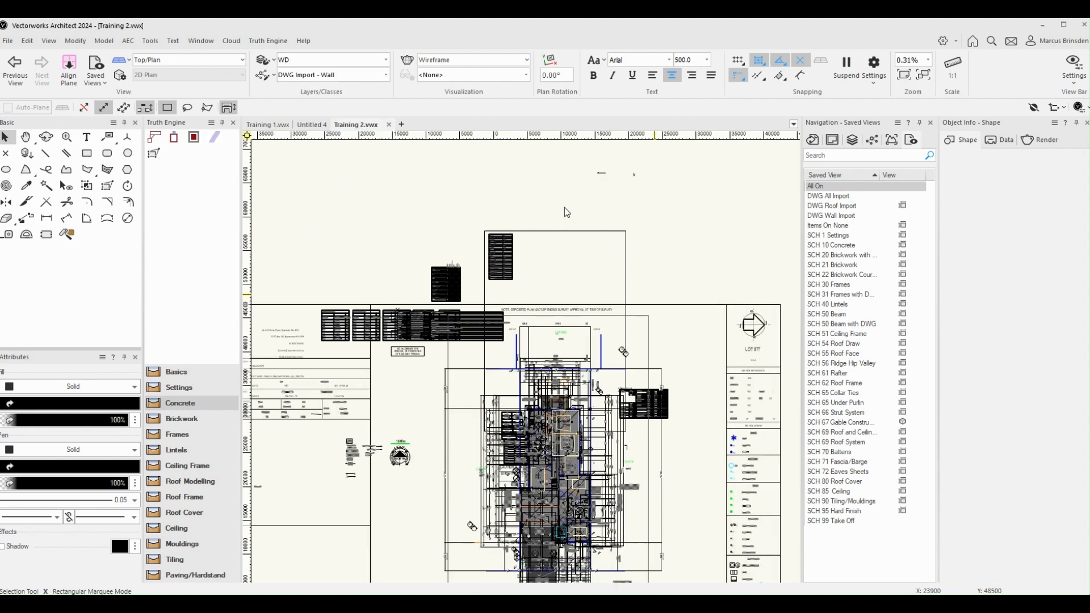
Step: Inspect the object info of the site setout dimension beside the imported floor plan, leaving nothing selected
{"action": "scroll", "coordinate": [656, 297], "scroll_direction": "down", "scroll_amount": 2}
{"action": "scroll", "coordinate": [656, 297], "scroll_direction": "up", "scroll_amount": 1}
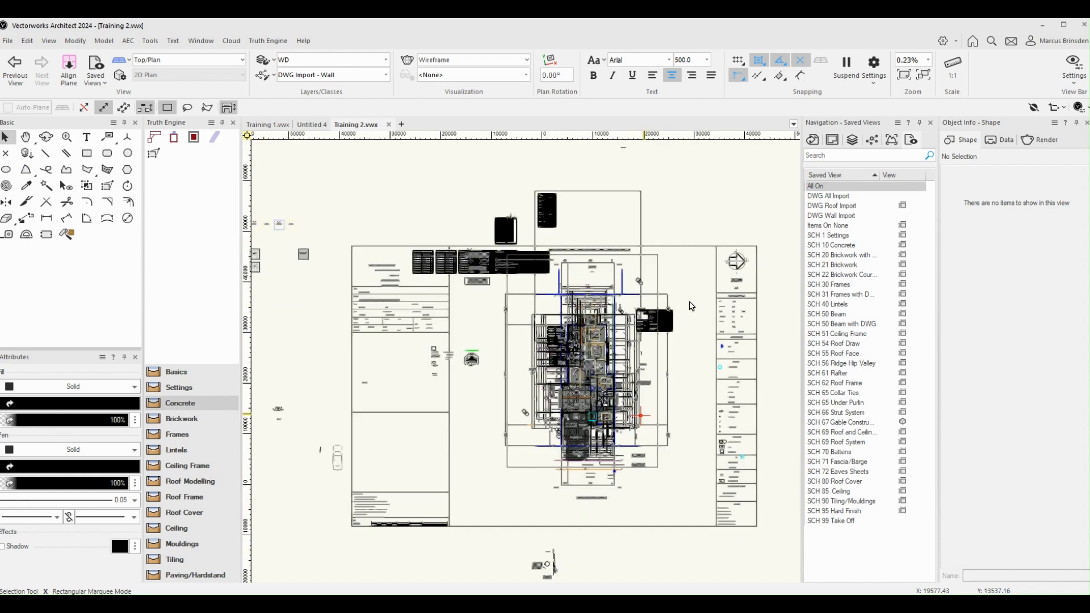
{"action": "scroll", "coordinate": [653, 397], "scroll_direction": "up", "scroll_amount": 1}
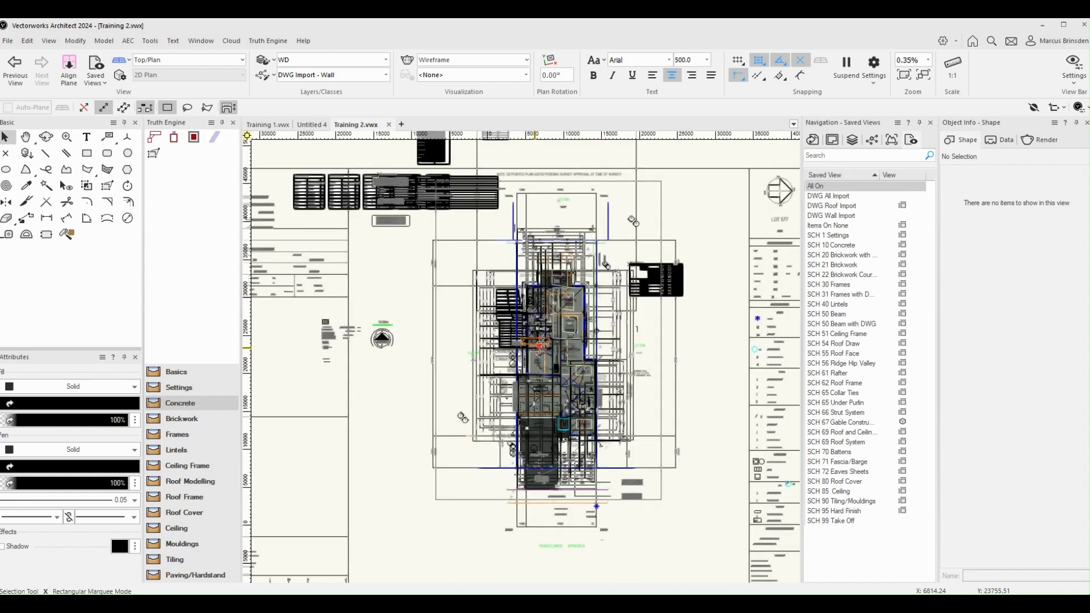
{"action": "left_click", "coordinate": [675, 343]}
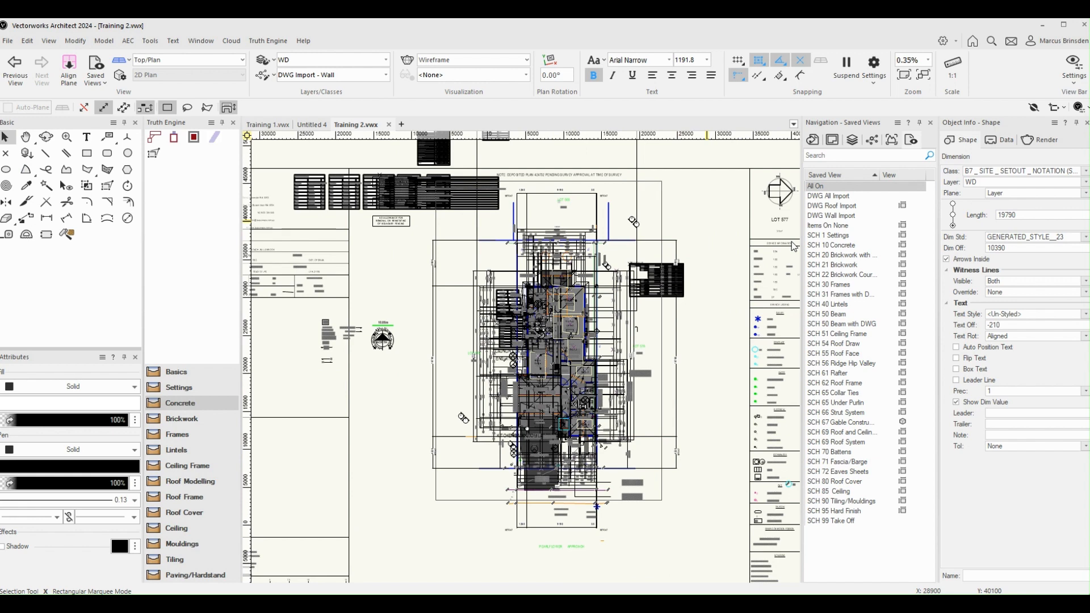
{"action": "left_click", "coordinate": [708, 222]}
Step: Select every object on the WD layer and reassign them all to the DWG layer
{"action": "scroll", "coordinate": [708, 222], "scroll_direction": "down", "scroll_amount": 1}
{"action": "middle_click_drag", "start_coordinate": [707, 222], "coordinate": [686, 260]}
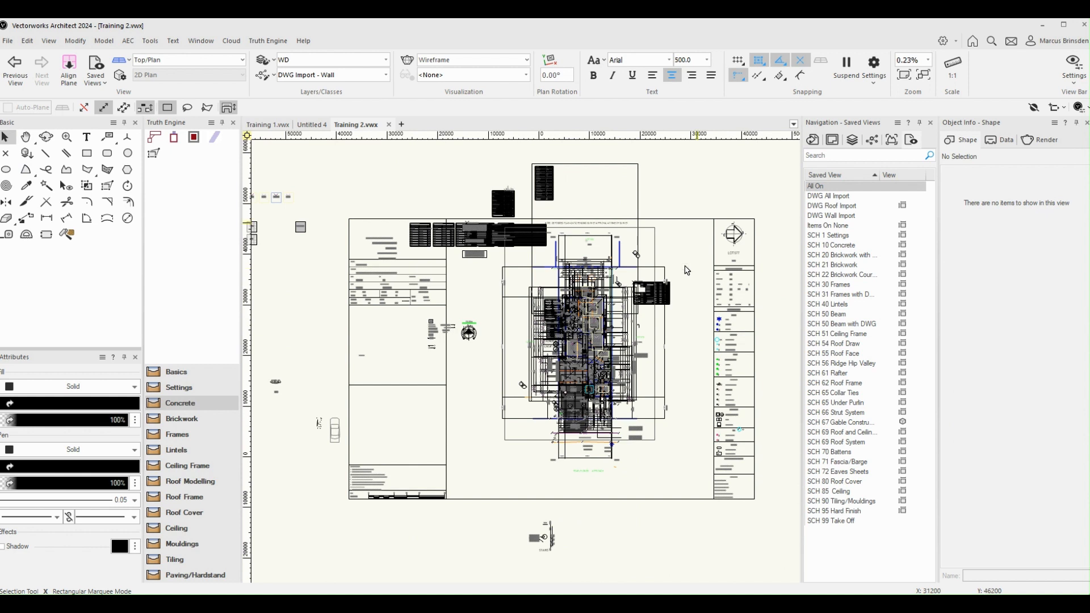
{"action": "scroll", "coordinate": [697, 226], "scroll_direction": "down", "scroll_amount": 2}
{"action": "middle_click_drag", "start_coordinate": [695, 223], "coordinate": [672, 252]}
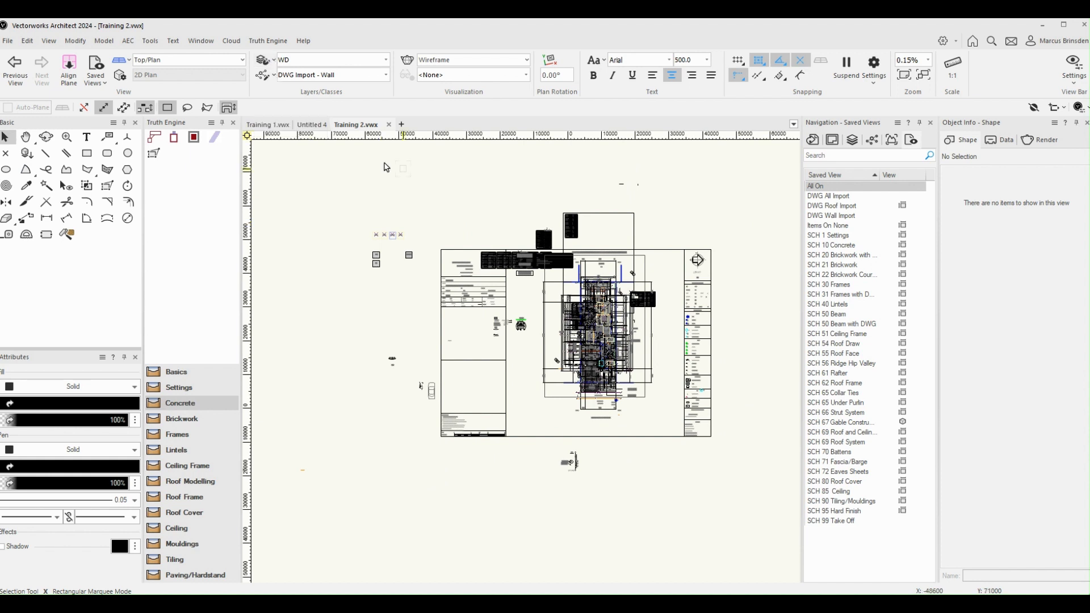
{"action": "key", "text": "ctrl+a"}
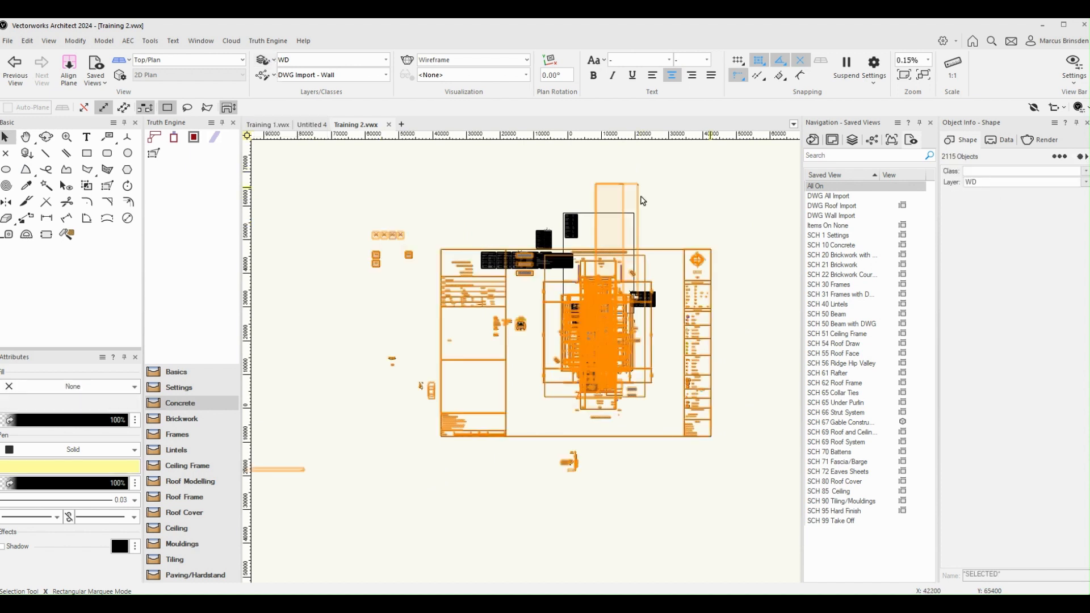
{"action": "left_click", "coordinate": [1084, 183]}
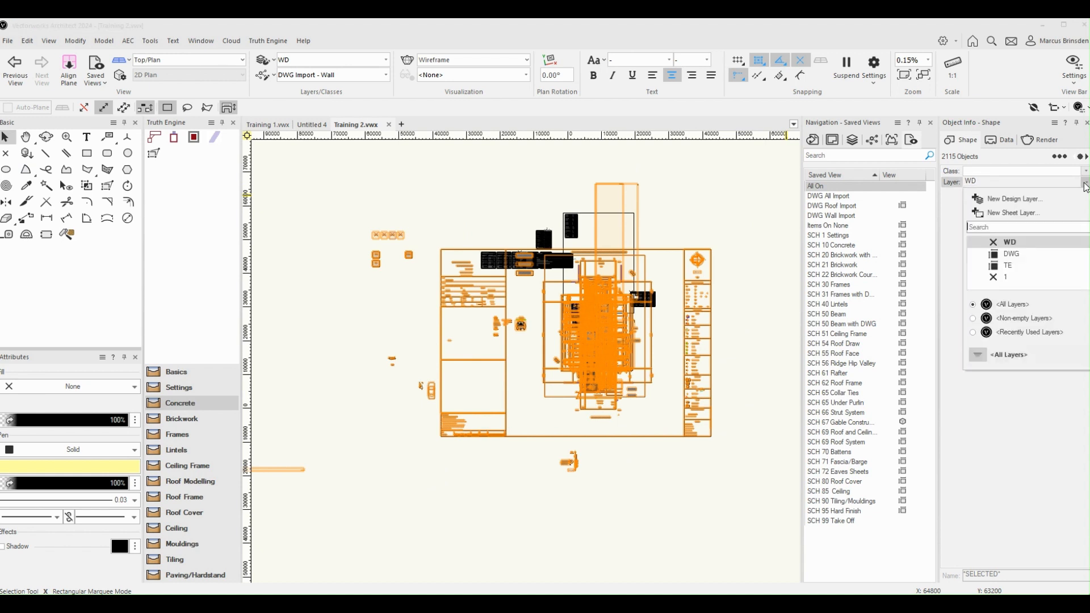
{"action": "left_click", "coordinate": [1016, 254]}
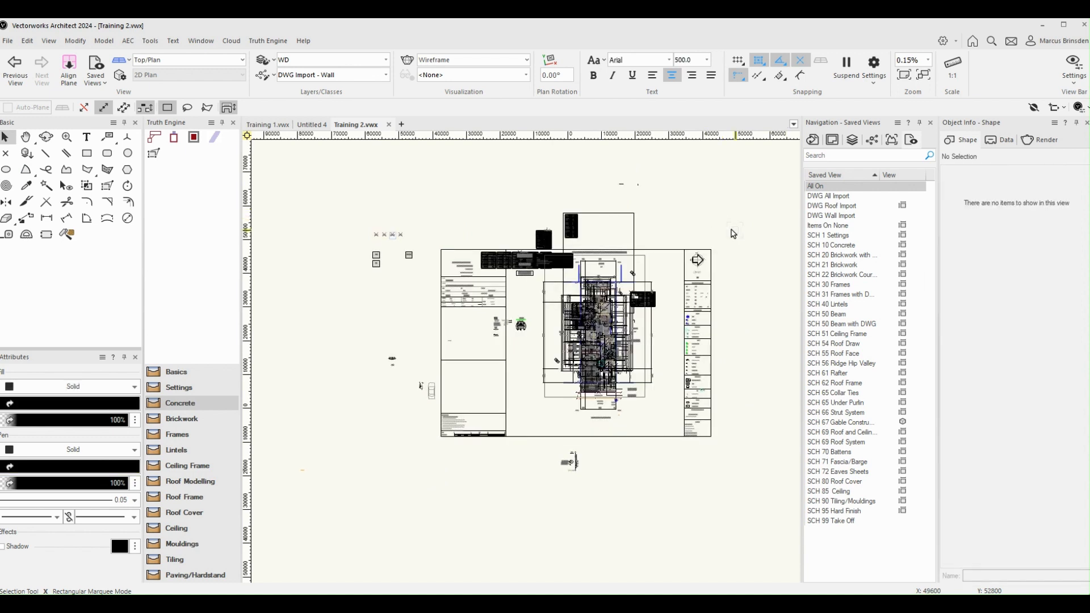
Step: Activate the DWG All Import saved view and clear the selection
{"action": "double_click", "coordinate": [830, 196]}
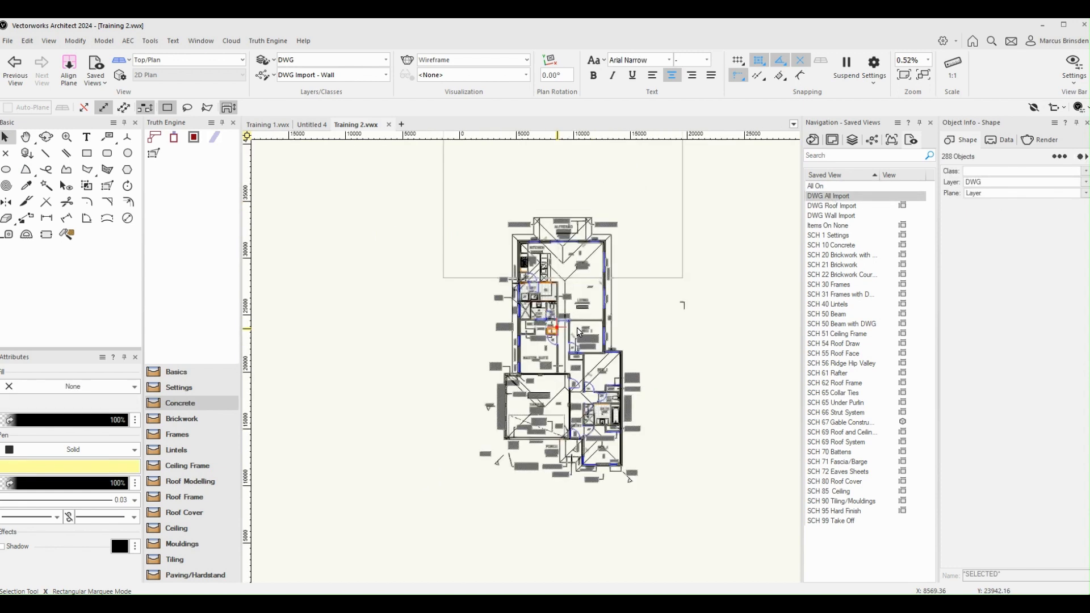
{"action": "left_click", "coordinate": [582, 328]}
{"action": "scroll", "coordinate": [604, 331], "scroll_direction": "up", "scroll_amount": 1}
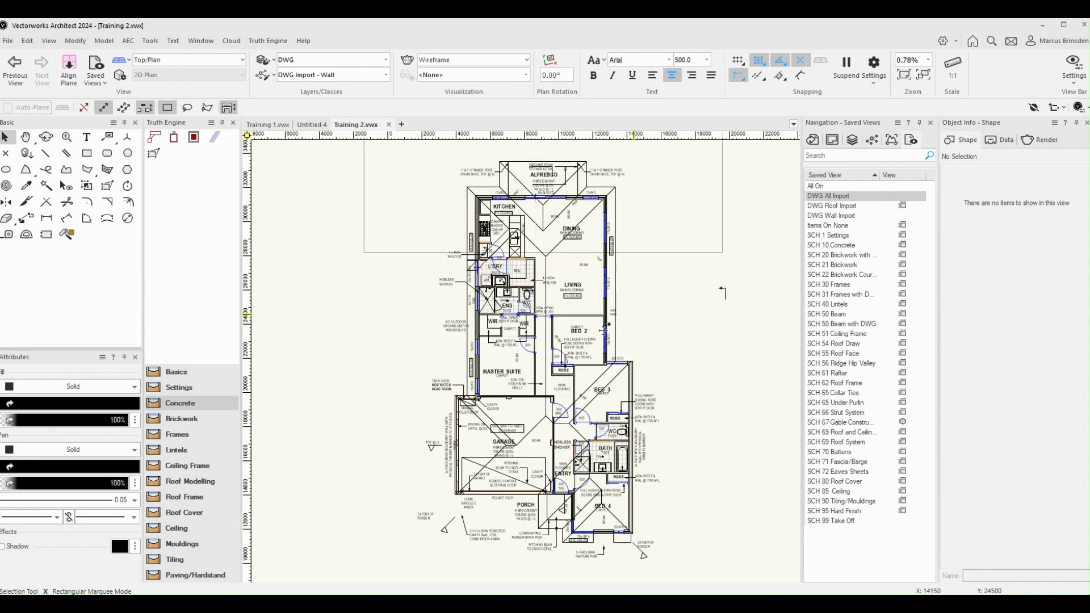
Step: Check the plan in the DWG Roof Import and DWG Wall Import saved views, returning to DWG All Import
{"action": "left_click", "coordinate": [833, 209]}
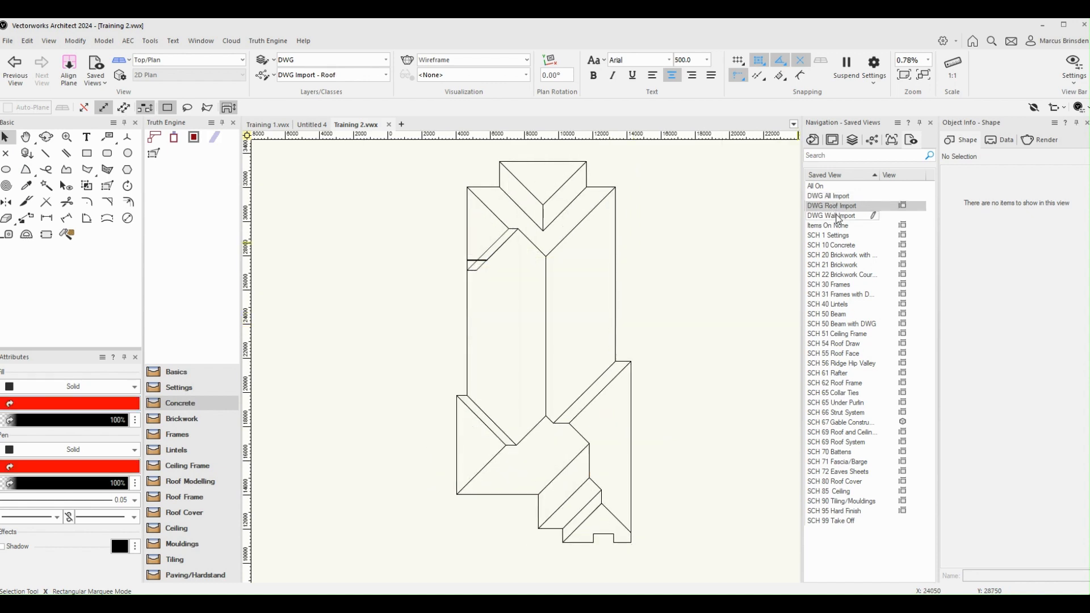
{"action": "left_click", "coordinate": [837, 216]}
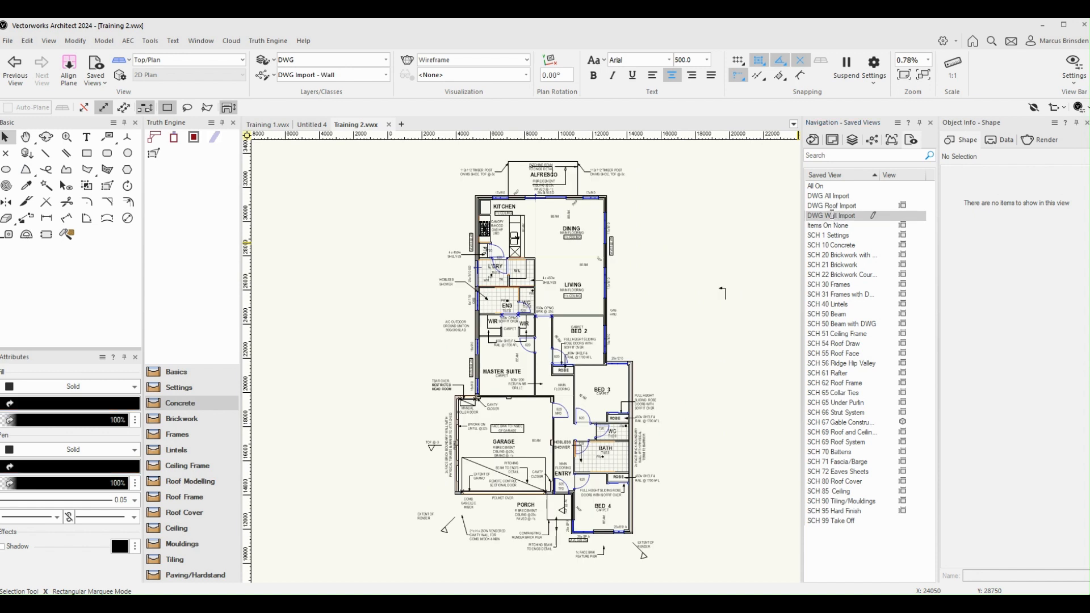
{"action": "left_click", "coordinate": [828, 195]}
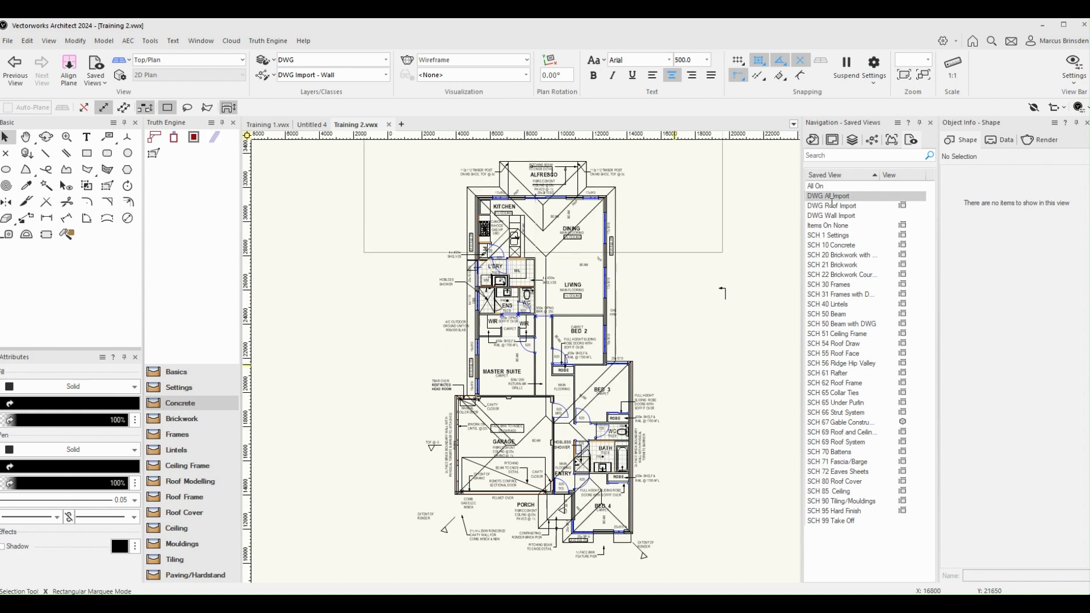
Step: Activate the All On saved view and check which objects sit on the TE layer, leaving nothing selected
{"action": "scroll", "coordinate": [676, 375], "scroll_direction": "down", "scroll_amount": 5}
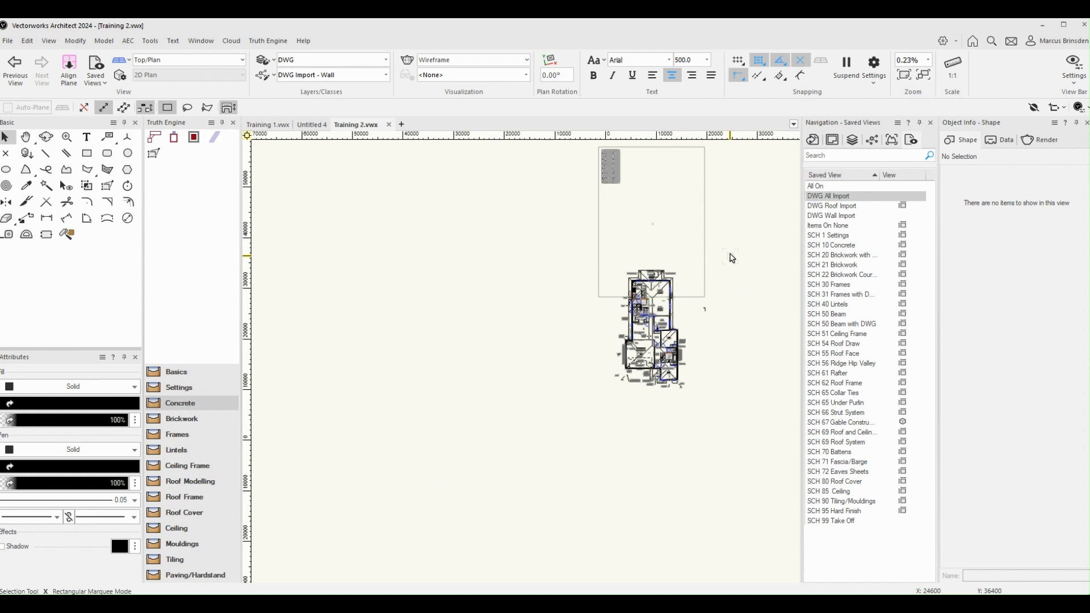
{"action": "middle_click_drag", "start_coordinate": [730, 250], "coordinate": [690, 334]}
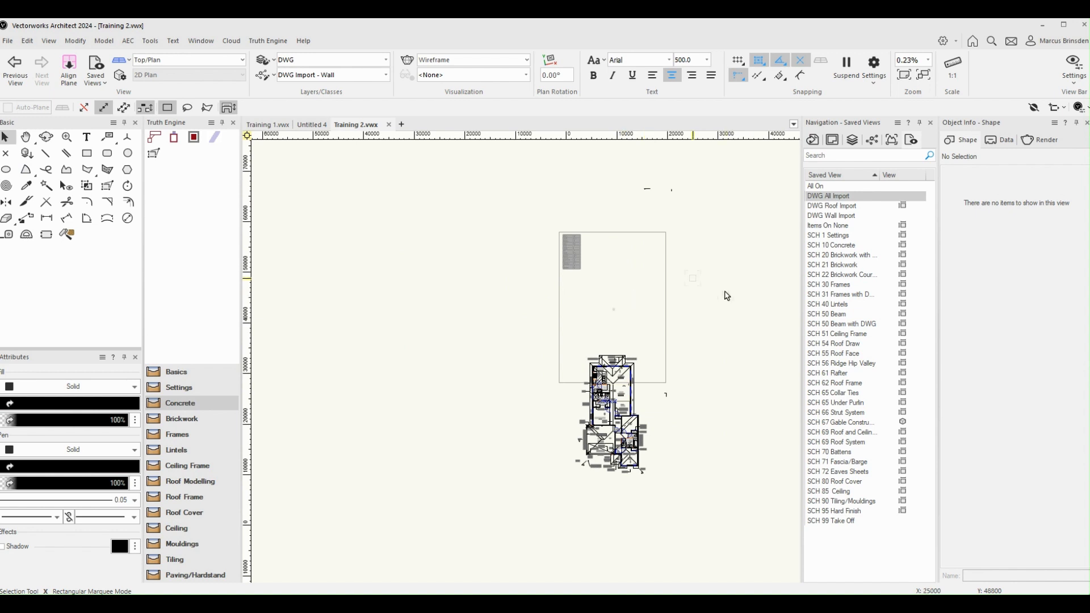
{"action": "double_click", "coordinate": [827, 196]}
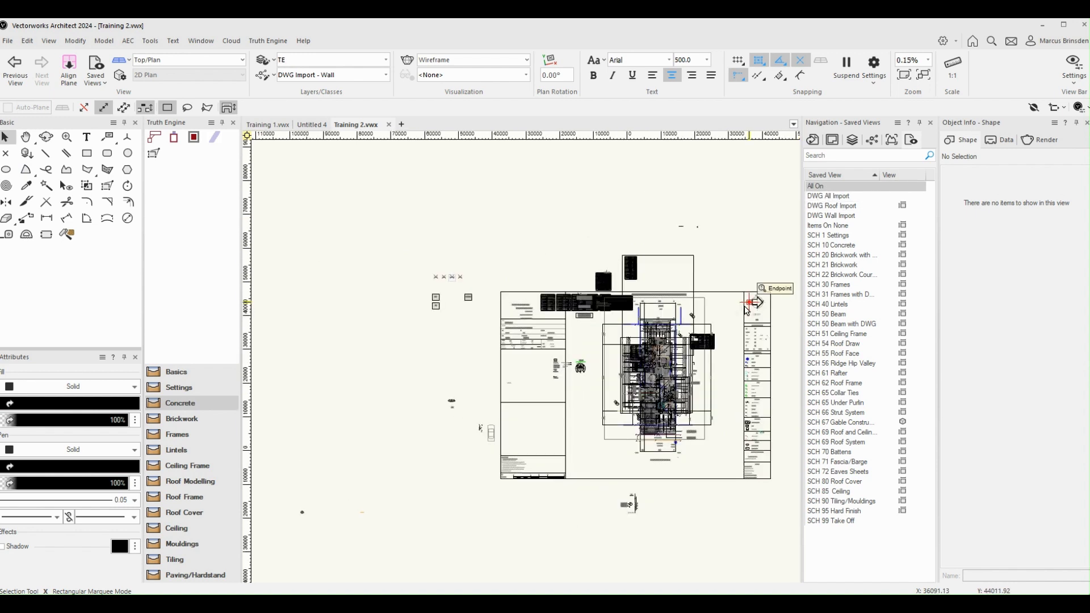
{"action": "key", "text": "ctrl+a"}
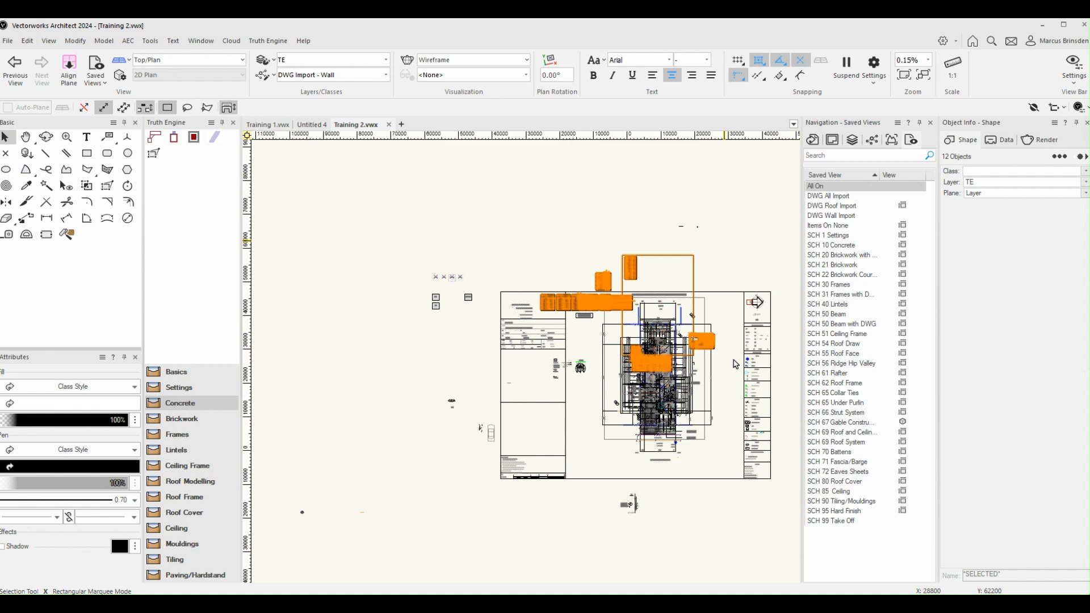
{"action": "left_click", "coordinate": [624, 216]}
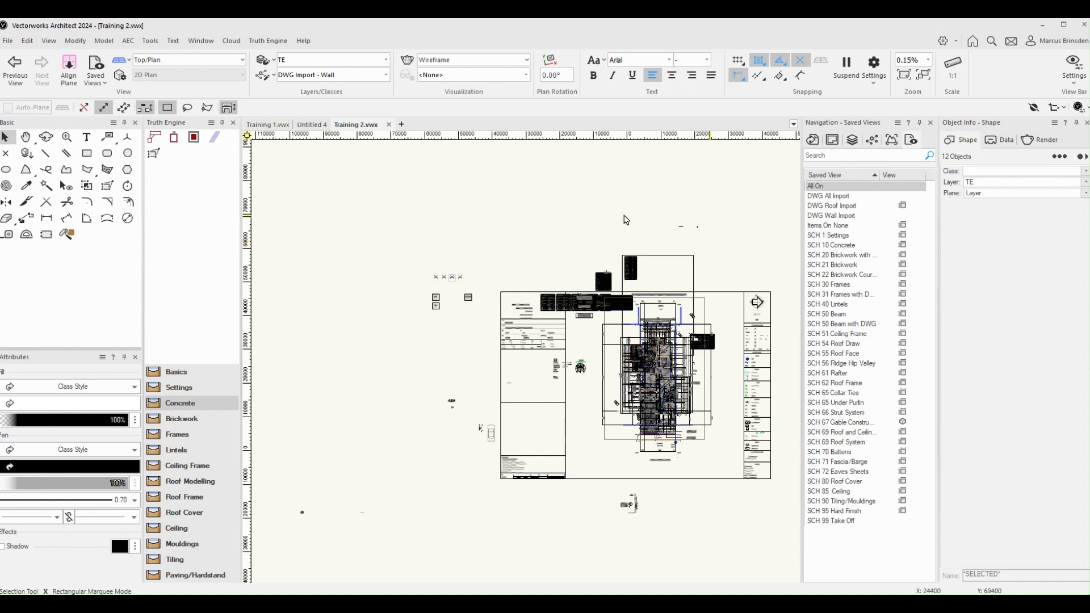
Step: Make DWG the active layer and move all of its objects about 20,400 mm up the page
{"action": "left_click", "coordinate": [386, 60]}
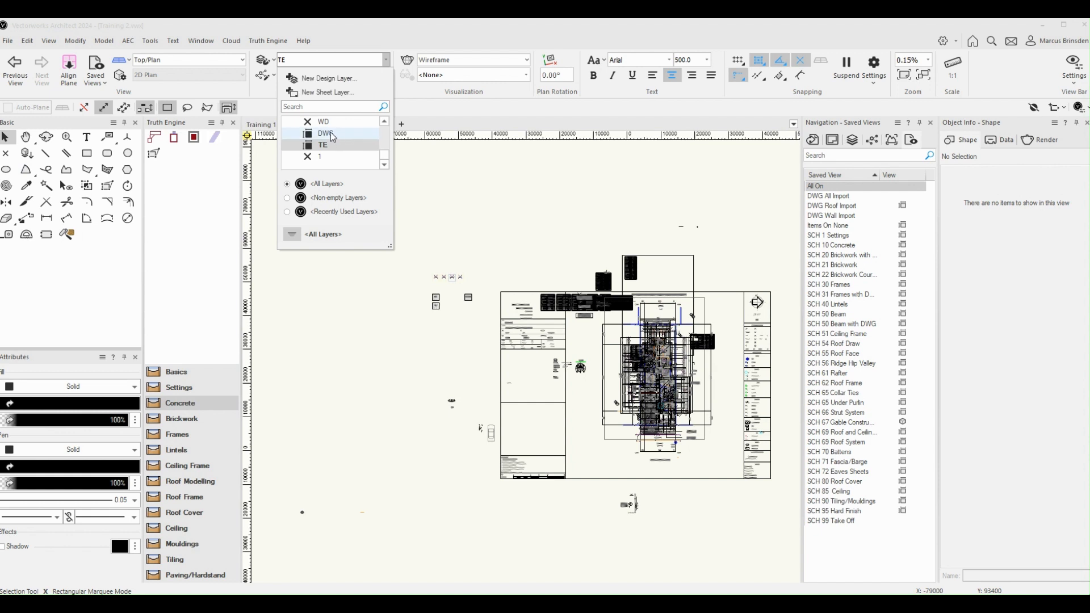
{"action": "left_click", "coordinate": [354, 135]}
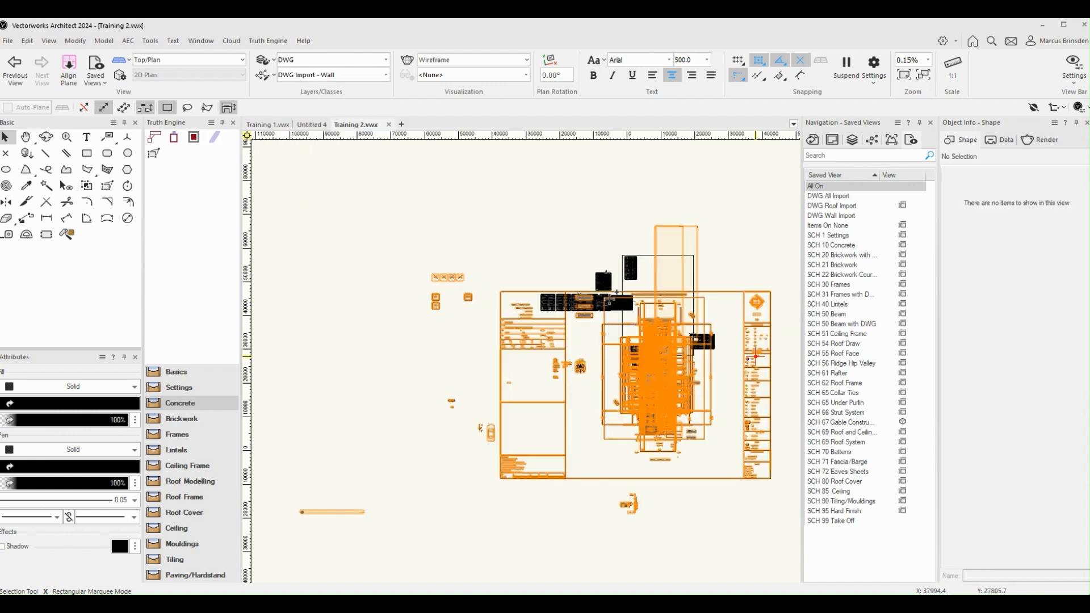
{"action": "key", "text": "ctrl+a"}
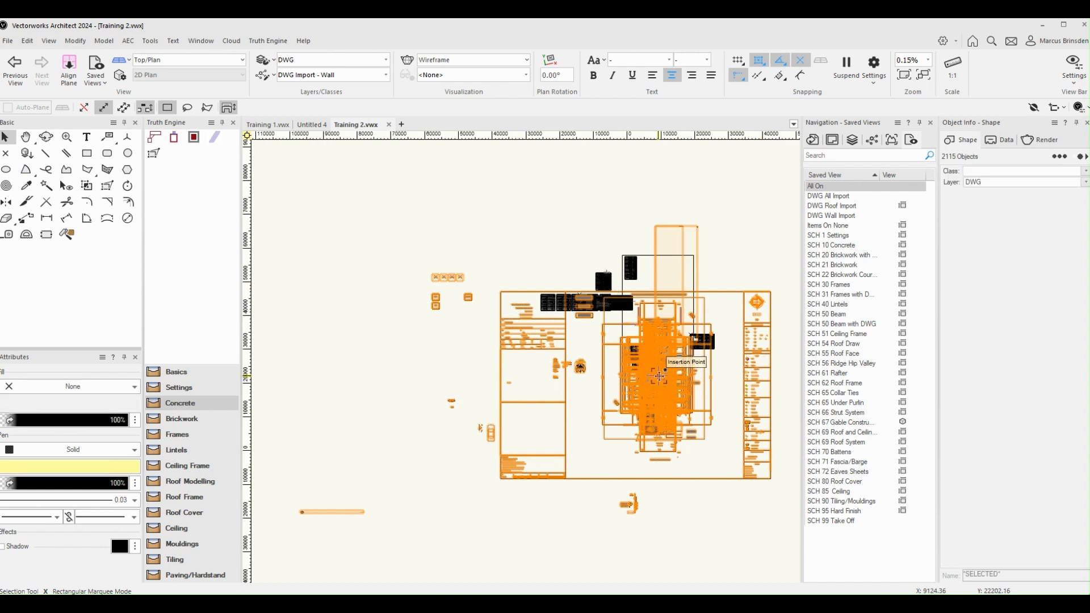
{"action": "left_click_drag", "start_coordinate": [659, 376], "coordinate": [659, 305]}
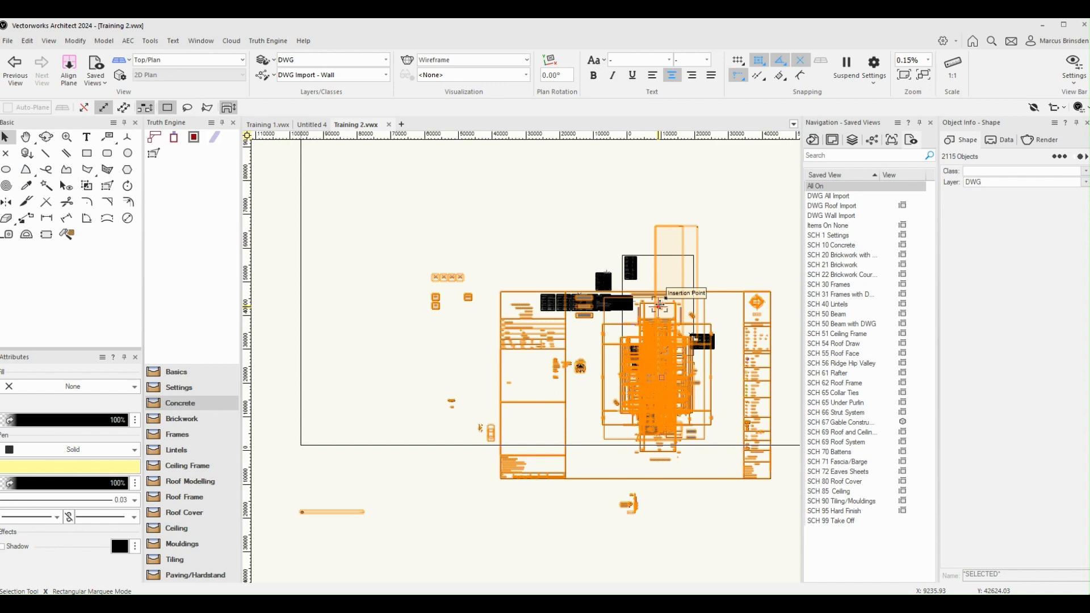
{"action": "left_click_drag", "start_coordinate": [659, 306], "coordinate": [659, 306]}
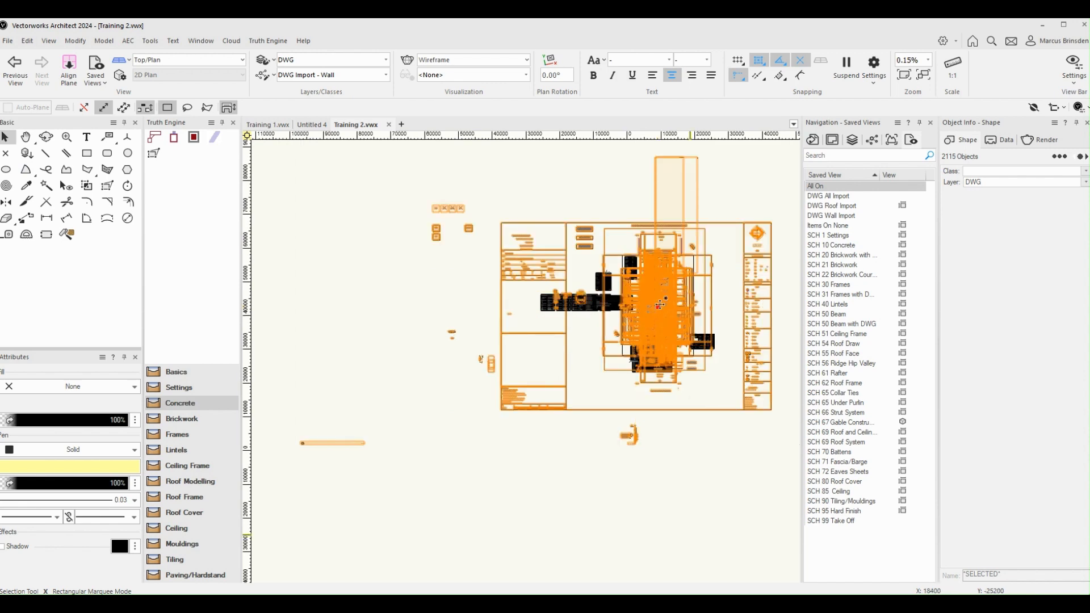
{"action": "left_click", "coordinate": [691, 534]}
Step: Switch to the DWG All Import saved view and recheck the moved plan in DWG Roof Import and DWG Wall Import, ending on DWG All Import
{"action": "scroll", "coordinate": [657, 287], "scroll_direction": "up", "scroll_amount": 2}
{"action": "left_click", "coordinate": [843, 197]}
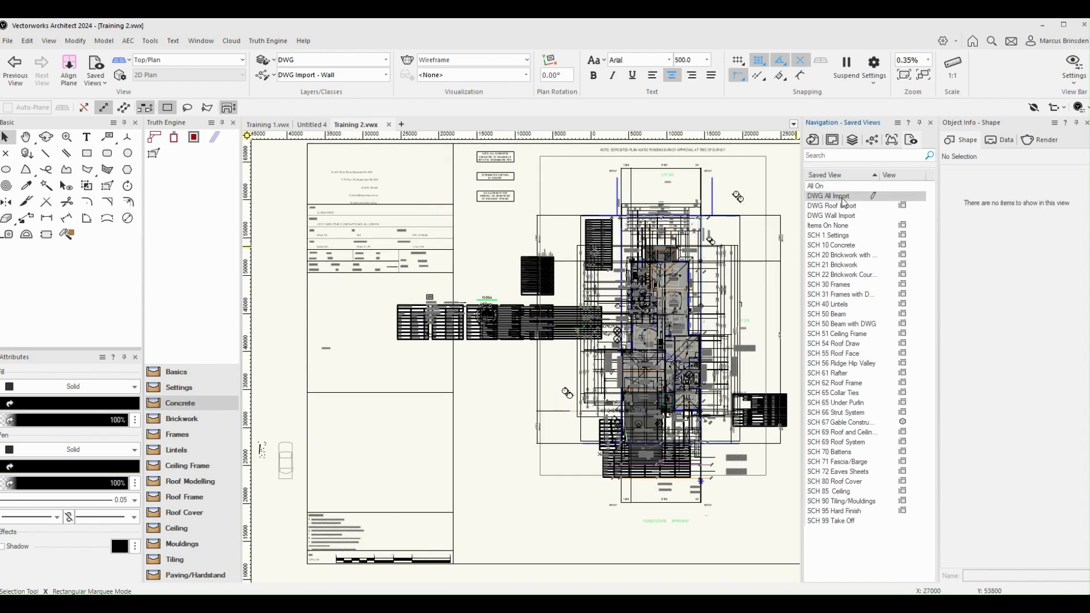
{"action": "double_click", "coordinate": [842, 197]}
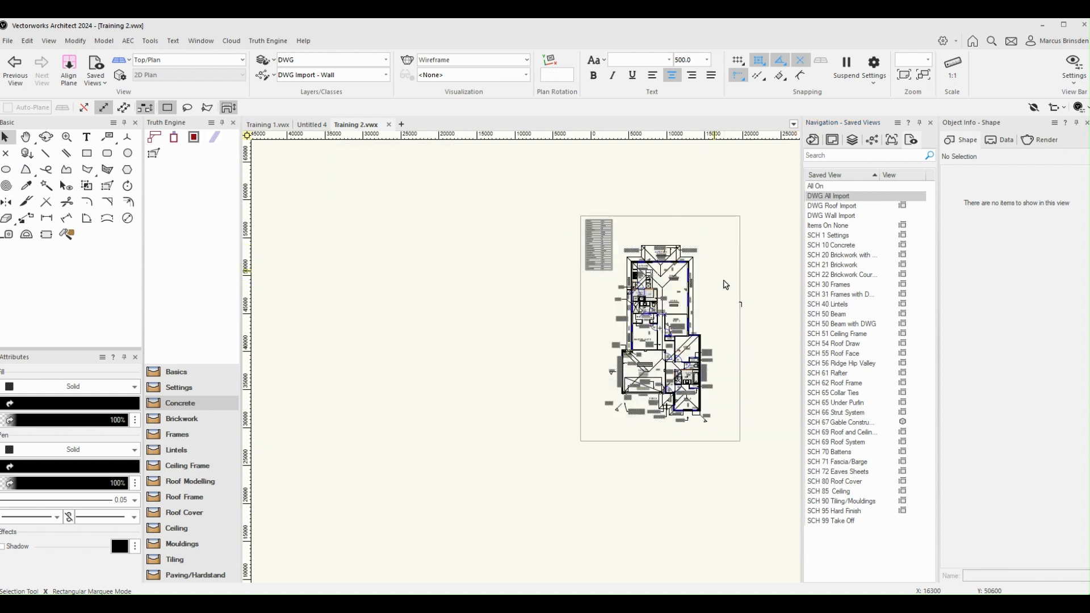
{"action": "double_click", "coordinate": [838, 207]}
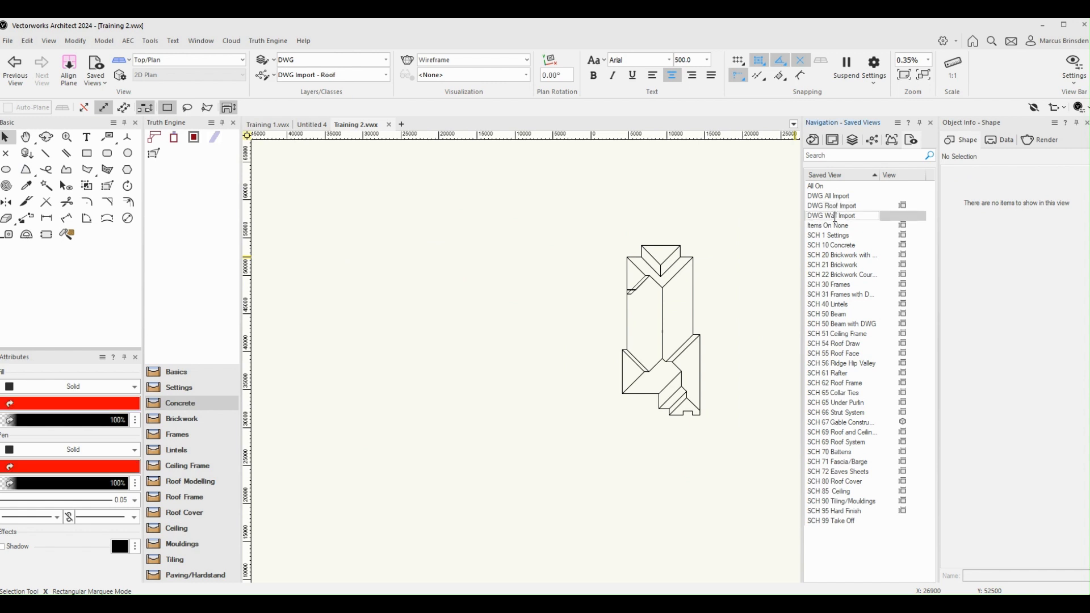
{"action": "double_click", "coordinate": [819, 225]}
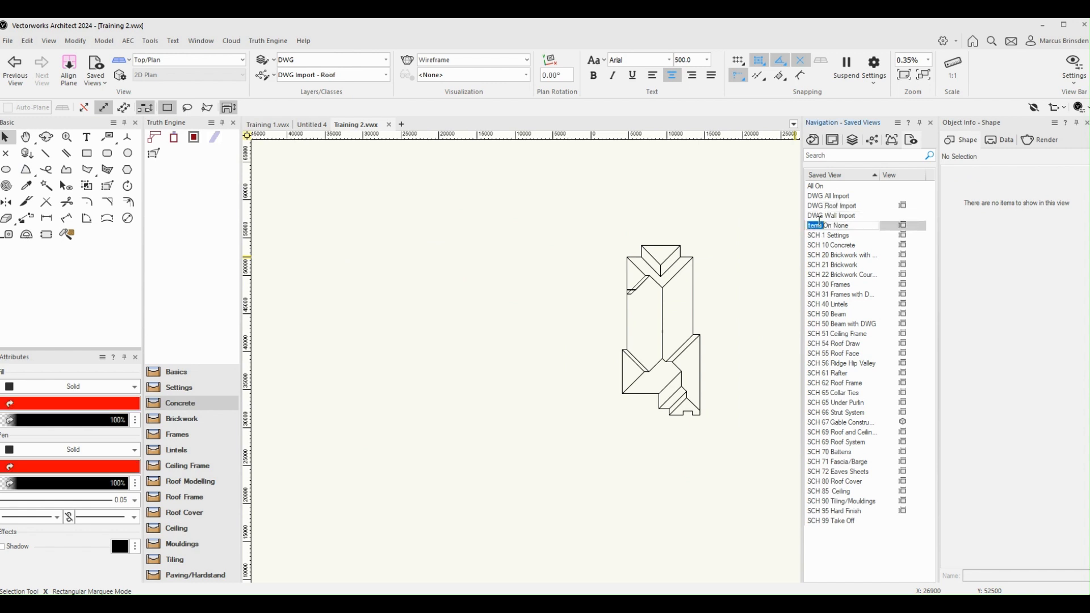
{"action": "double_click", "coordinate": [819, 216]}
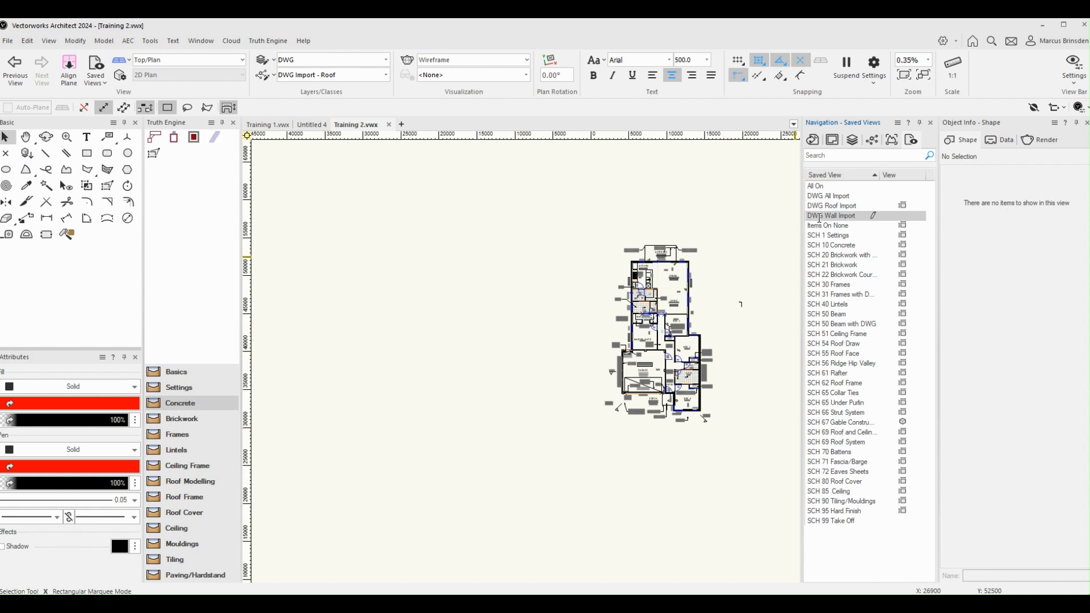
{"action": "left_click", "coordinate": [835, 196]}
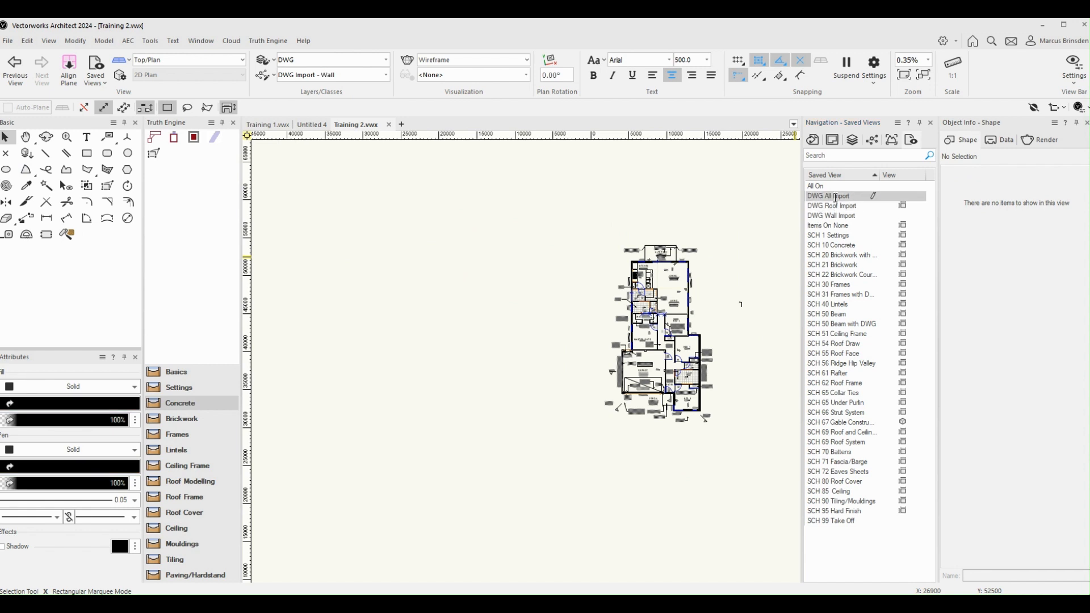
{"action": "double_click", "coordinate": [835, 196]}
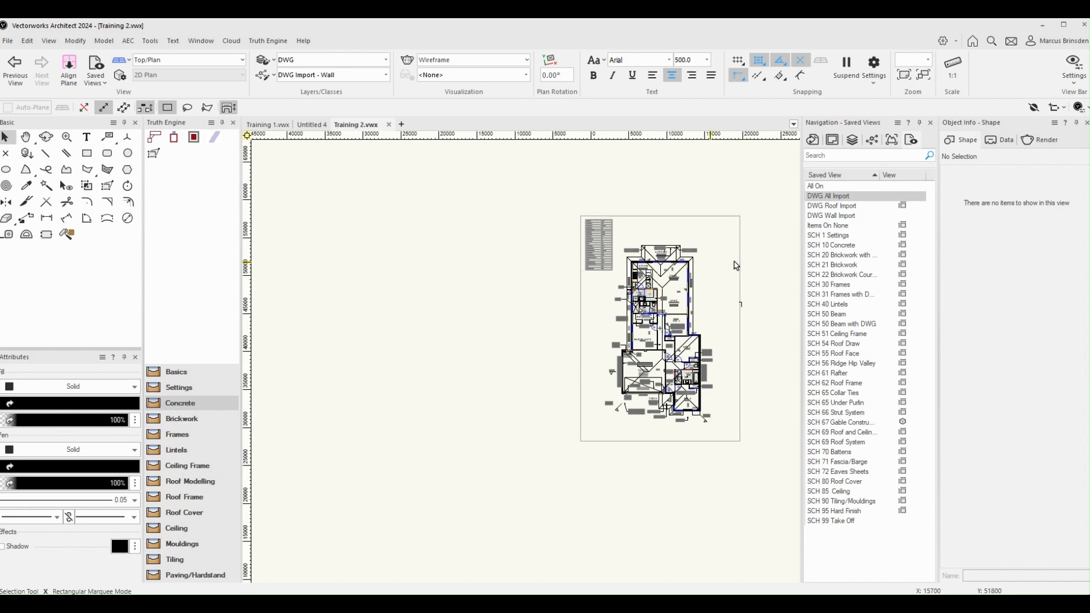
Step: Examine the class list and the visibility of the DWG Import, TE and WD classes in the DWG All Import view
{"action": "left_click", "coordinate": [874, 141]}
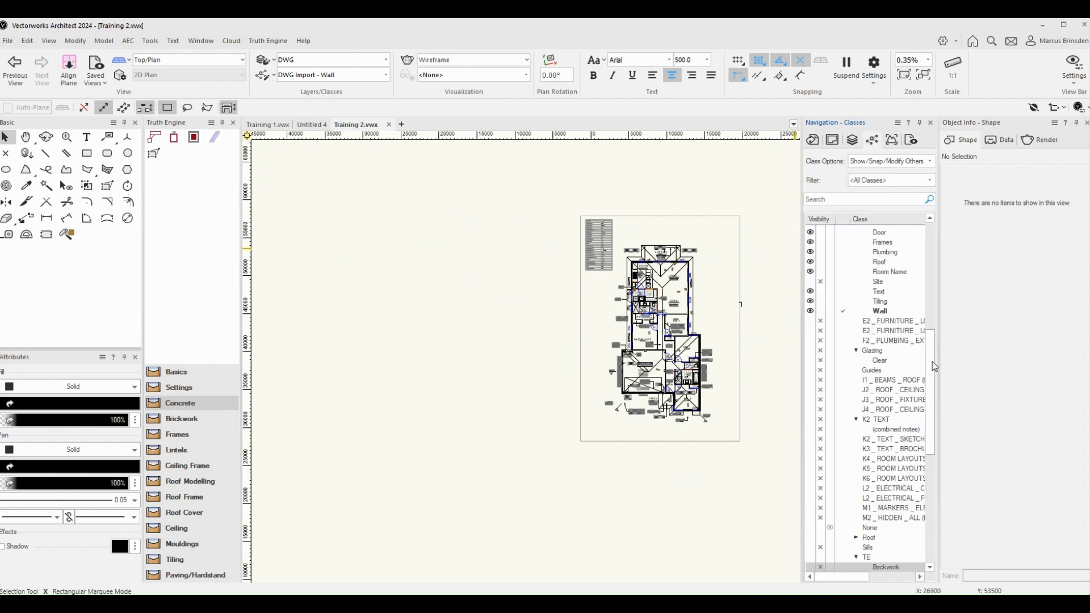
{"action": "scroll", "coordinate": [932, 357], "scroll_direction": "down", "scroll_amount": 1}
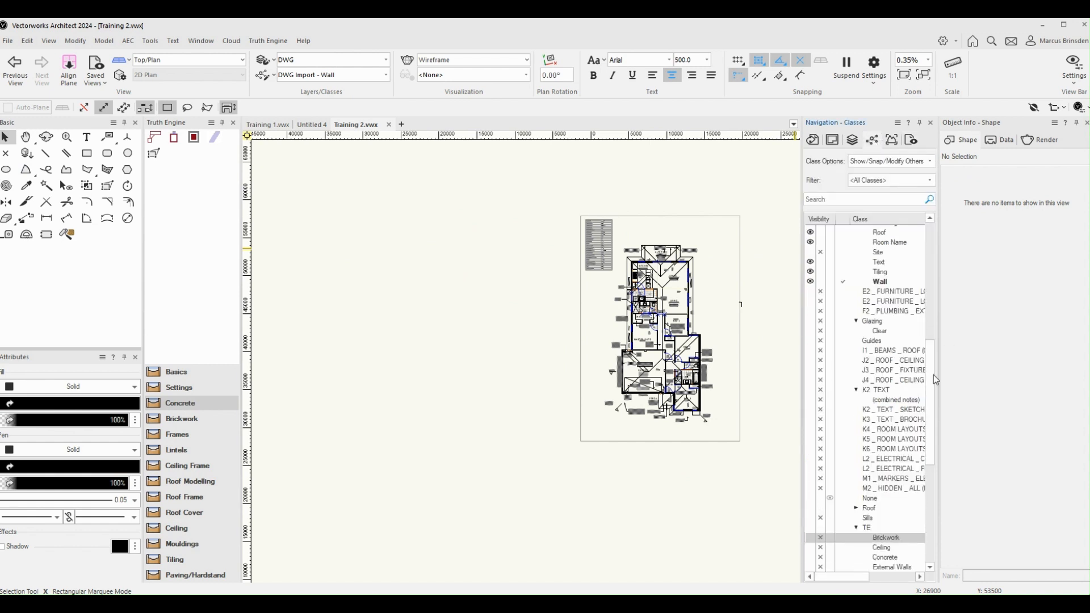
{"action": "scroll", "coordinate": [932, 392], "scroll_direction": "down", "scroll_amount": 7}
{"action": "left_click_drag", "start_coordinate": [930, 394], "coordinate": [938, 463]}
{"action": "scroll", "coordinate": [937, 463], "scroll_direction": "up", "scroll_amount": 9}
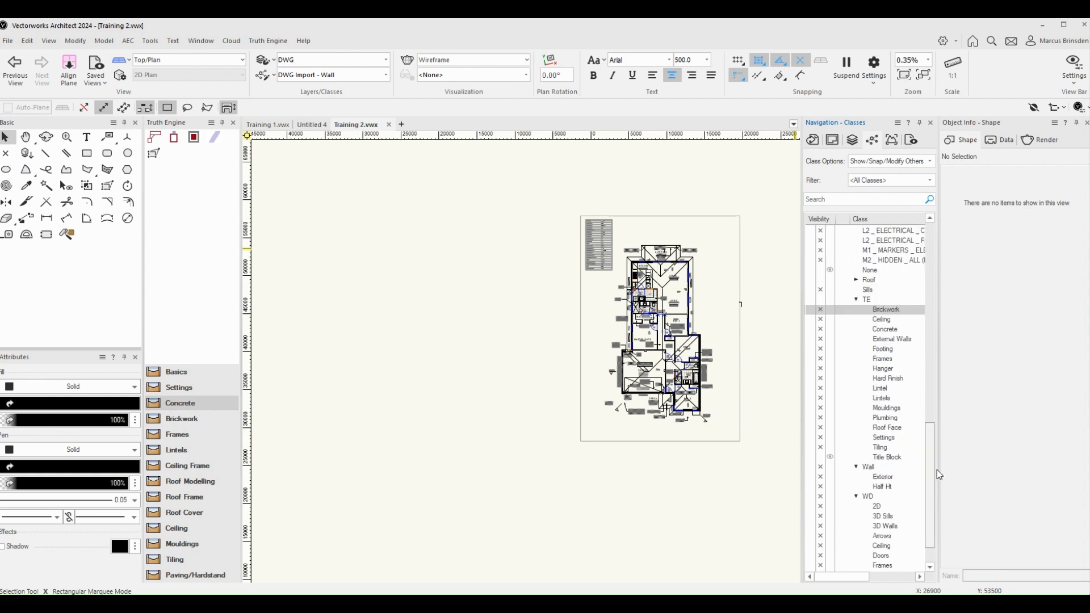
{"action": "left_click_drag", "start_coordinate": [931, 362], "coordinate": [931, 327]}
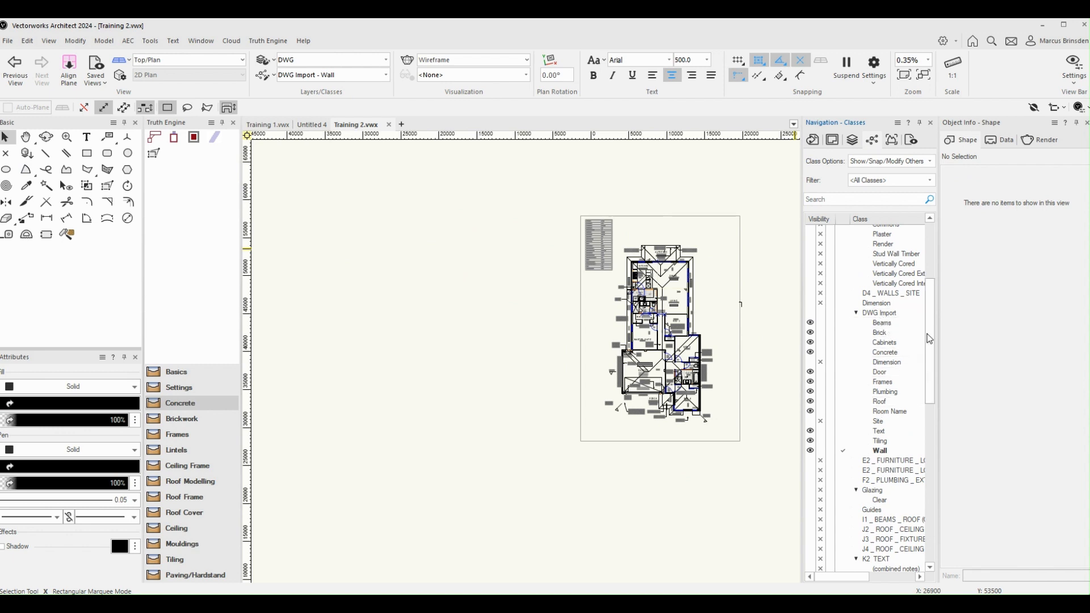
{"action": "scroll", "coordinate": [931, 336], "scroll_direction": "up", "scroll_amount": 3}
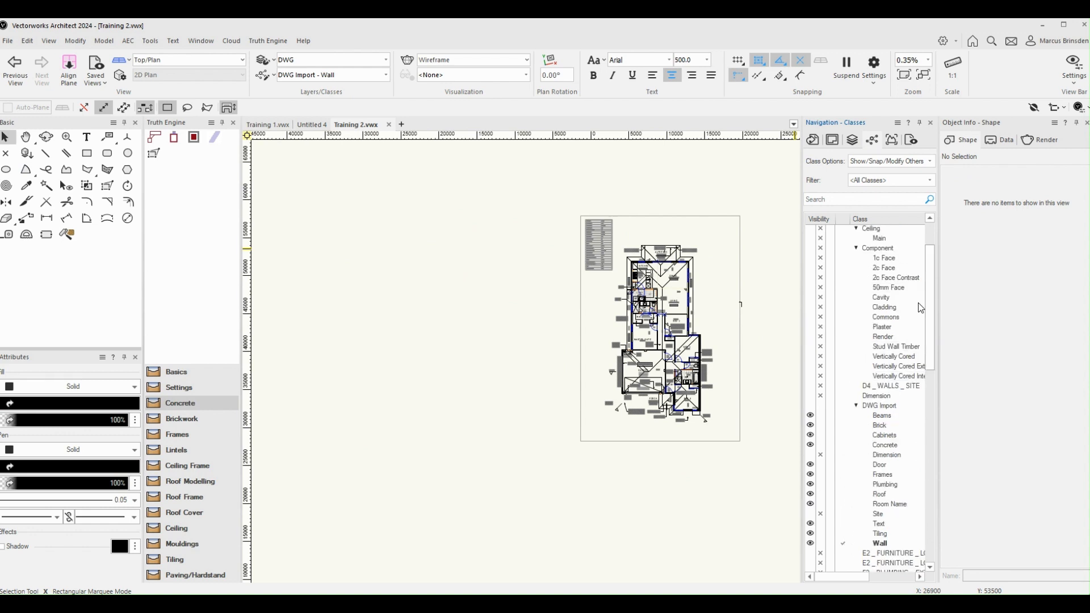
{"action": "scroll", "coordinate": [932, 289], "scroll_direction": "up", "scroll_amount": 2}
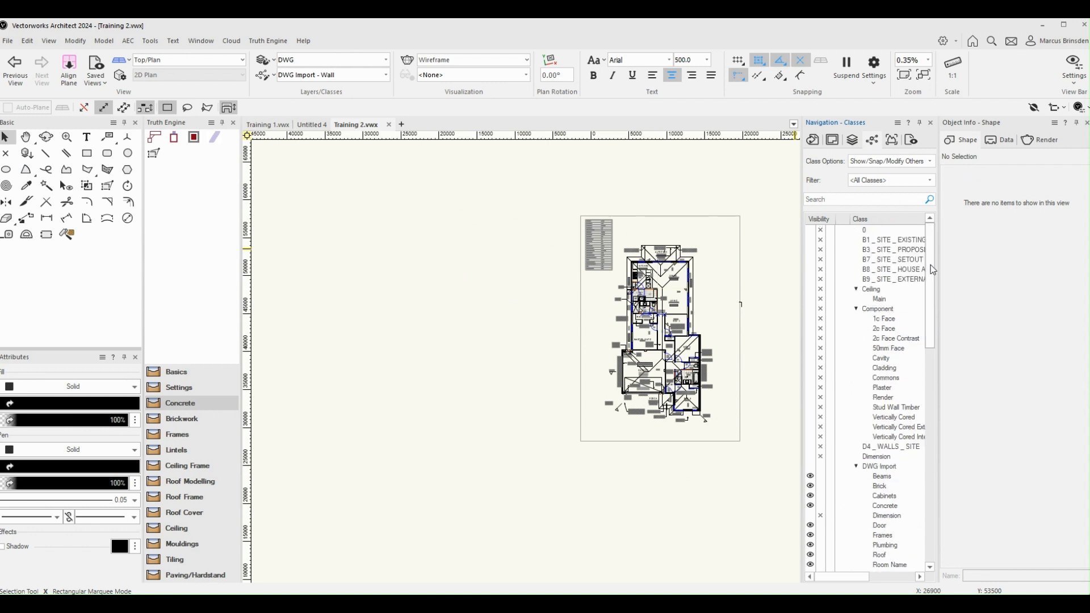
{"action": "left_click_drag", "start_coordinate": [933, 269], "coordinate": [931, 302]}
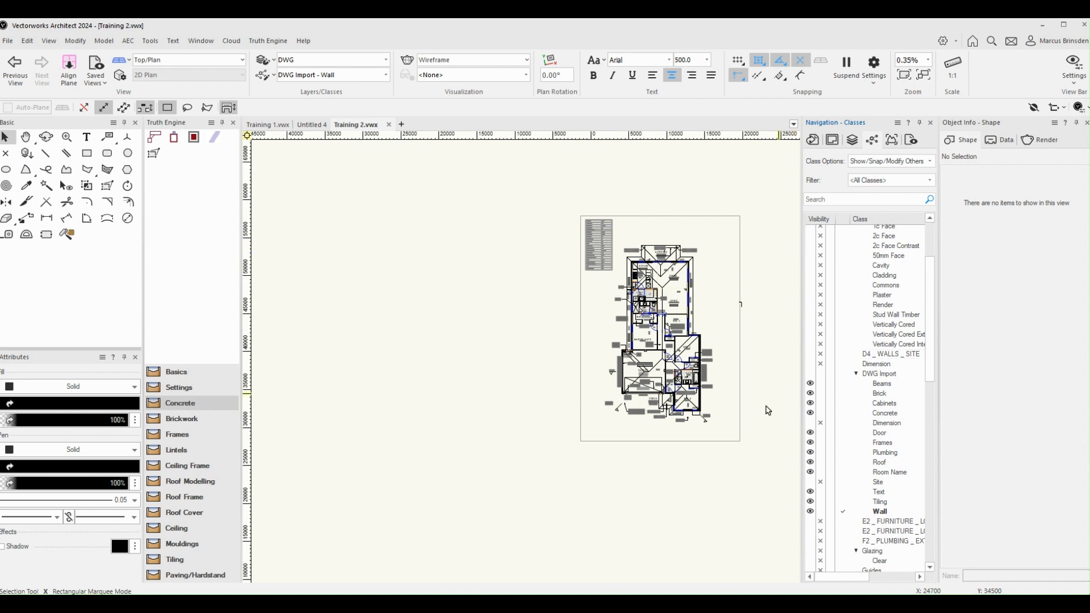
Step: Examine the imported plan around the porch and the alfresco, and recheck the start of the class list
{"action": "scroll", "coordinate": [687, 413], "scroll_direction": "up", "scroll_amount": 6}
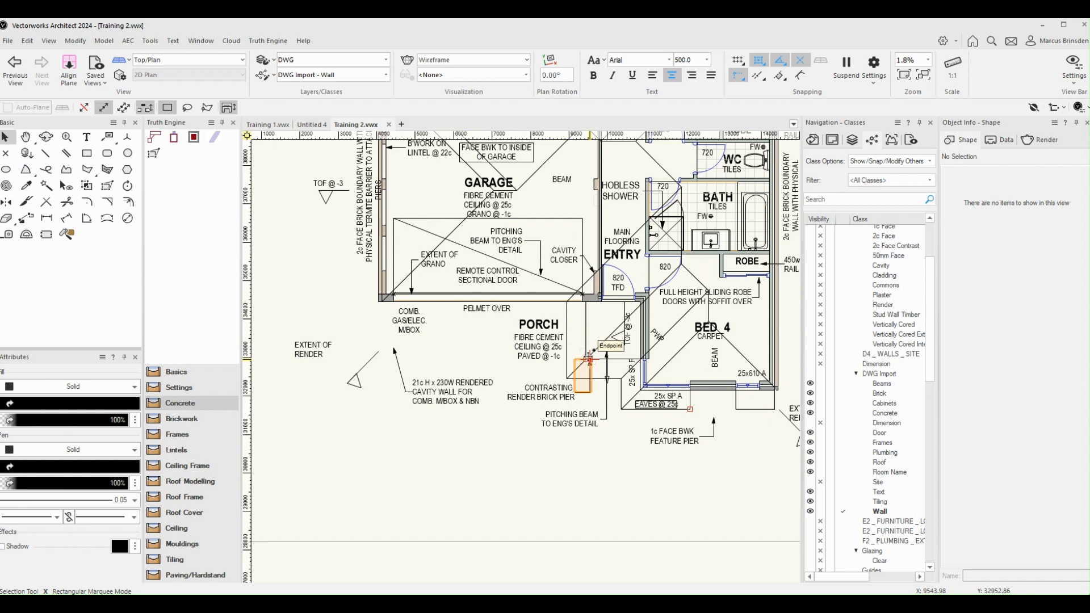
{"action": "scroll", "coordinate": [589, 359], "scroll_direction": "down", "scroll_amount": 5}
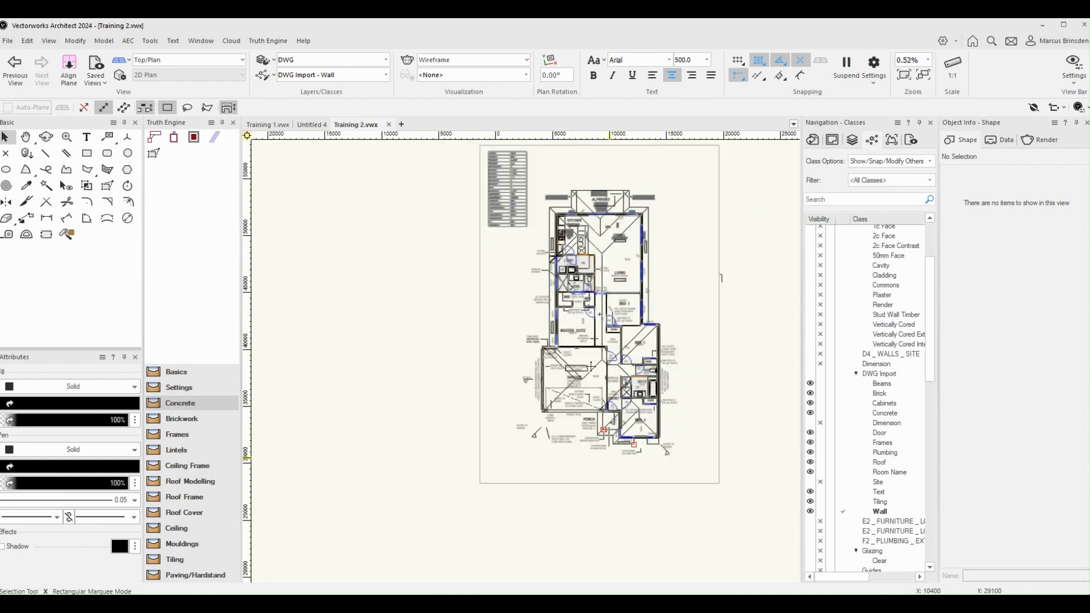
{"action": "scroll", "coordinate": [627, 196], "scroll_direction": "up", "scroll_amount": 10}
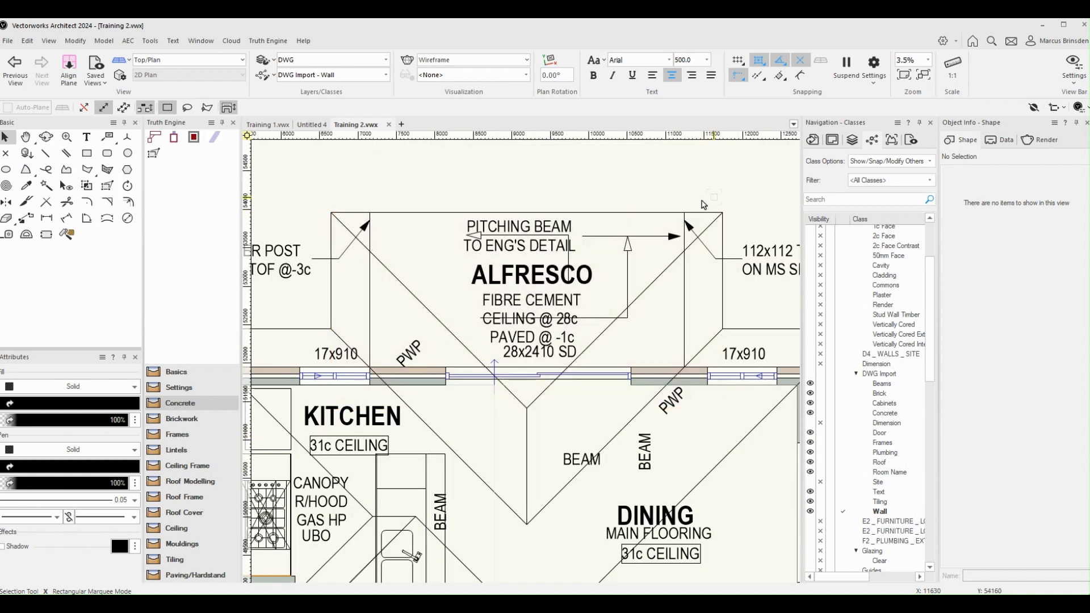
{"action": "scroll", "coordinate": [710, 203], "scroll_direction": "down", "scroll_amount": 8}
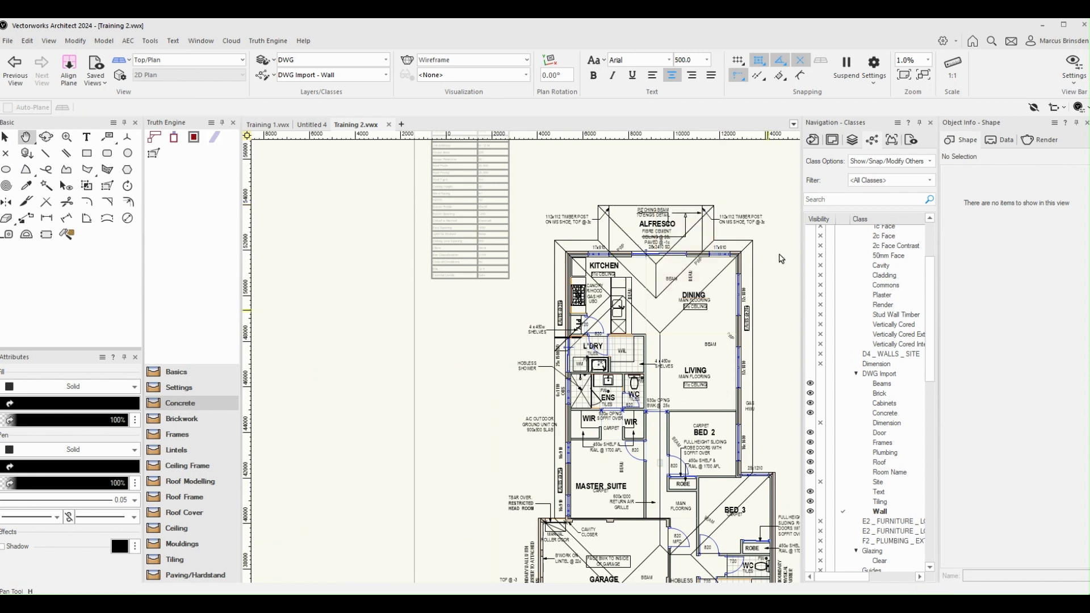
{"action": "middle_click_drag", "start_coordinate": [767, 310], "coordinate": [757, 332]}
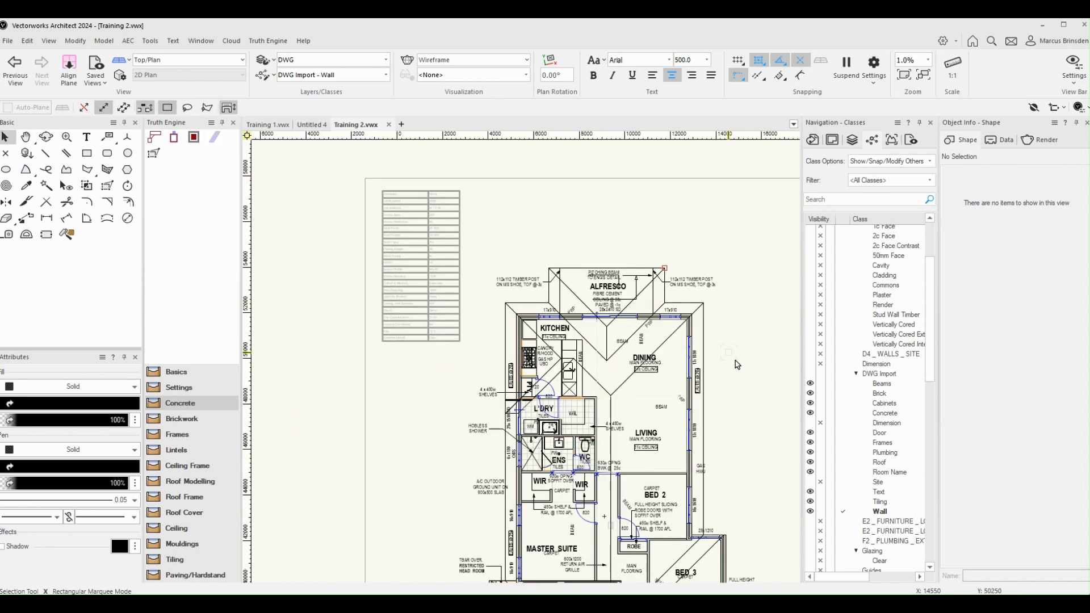
{"action": "left_click_drag", "start_coordinate": [931, 288], "coordinate": [933, 246]}
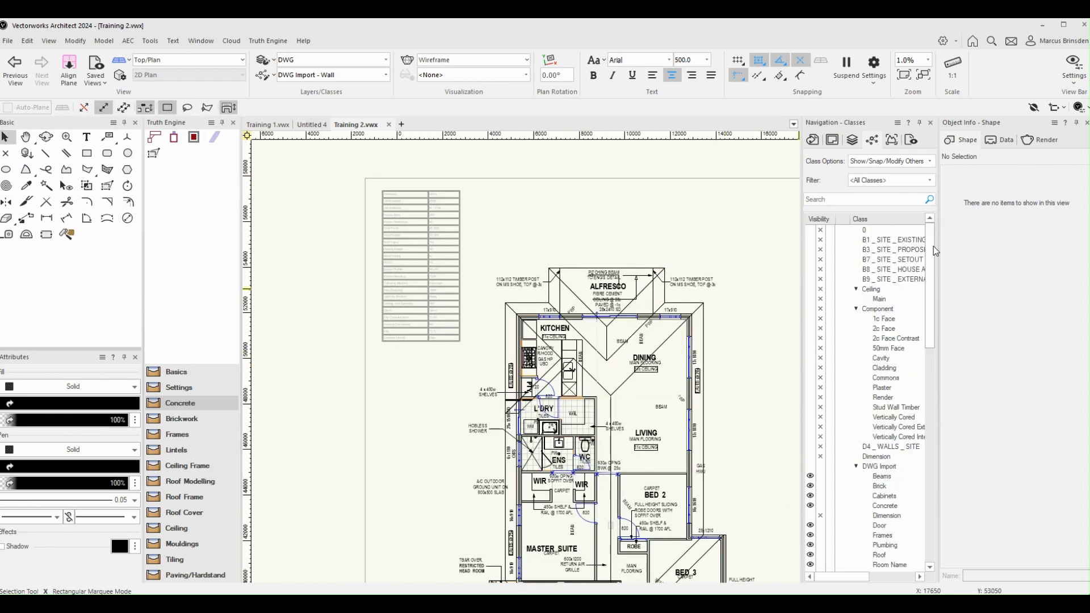
Step: Activate the All On saved view and inspect the porch column beside the D.P. label
{"action": "left_click", "coordinate": [911, 139]}
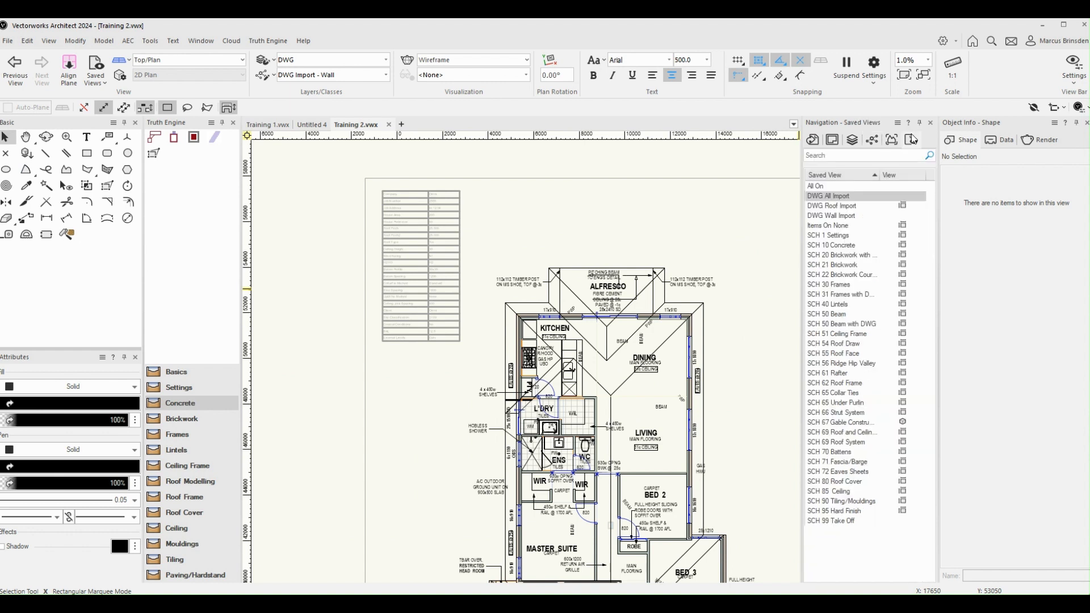
{"action": "left_click", "coordinate": [829, 186]}
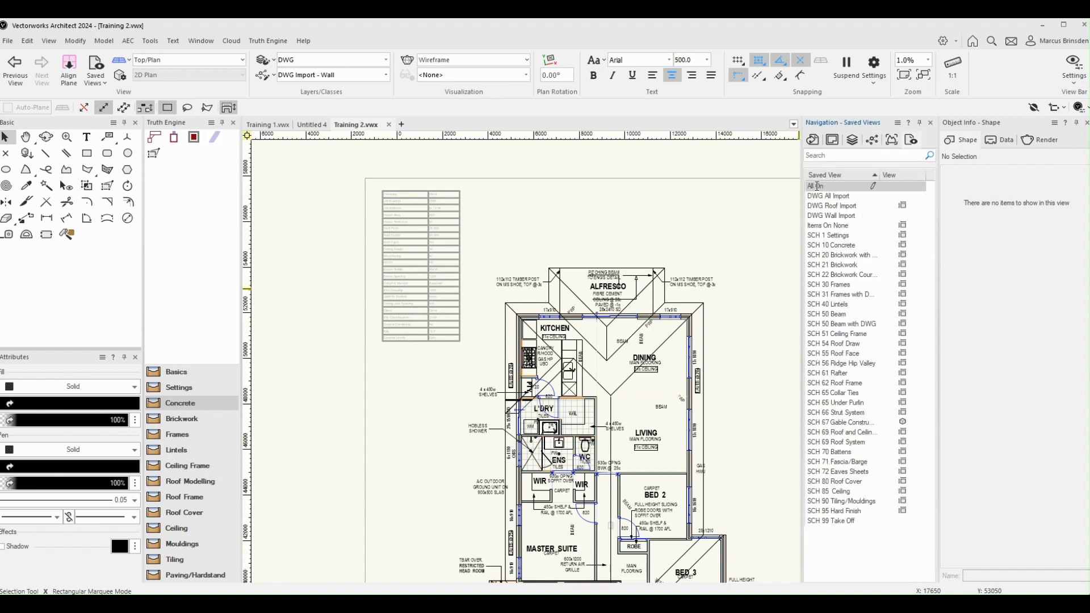
{"action": "left_click", "coordinate": [817, 185]}
{"action": "left_click", "coordinate": [817, 196]}
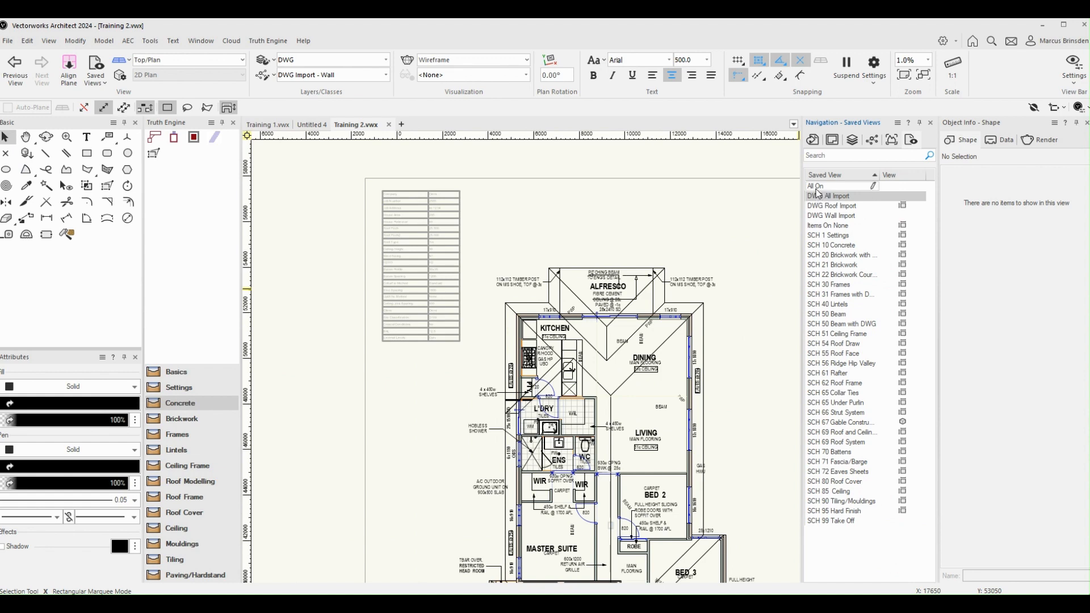
{"action": "left_click", "coordinate": [817, 185]}
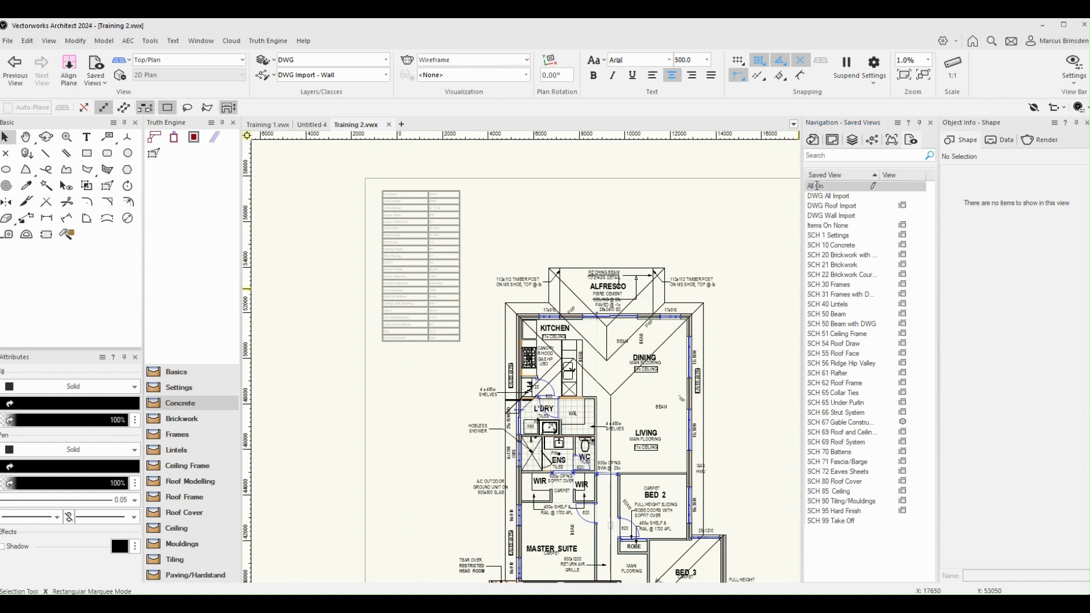
{"action": "double_click", "coordinate": [817, 186]}
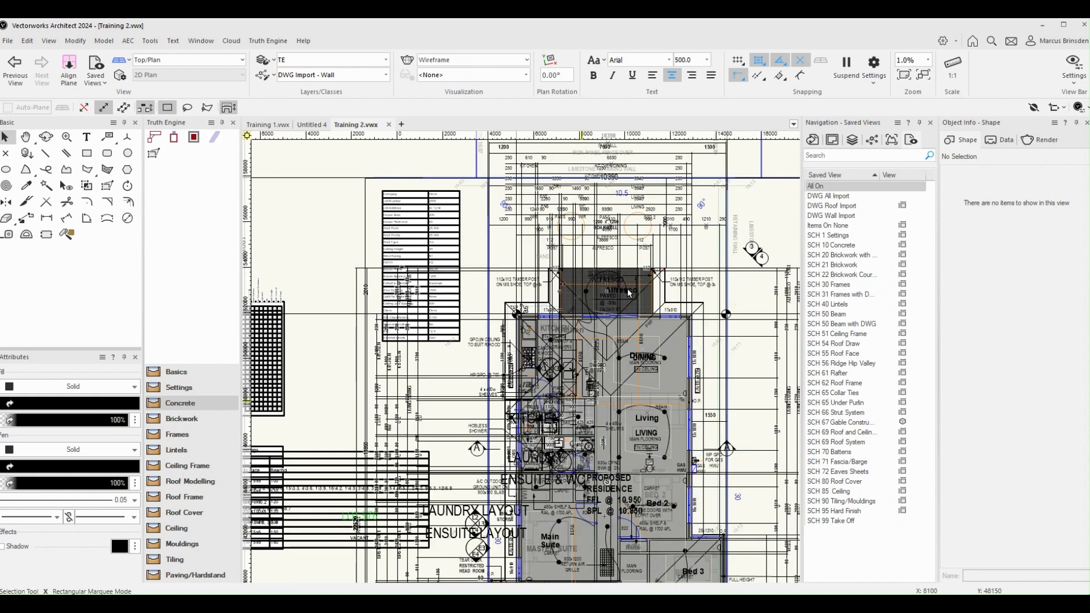
{"action": "key", "text": "h"}
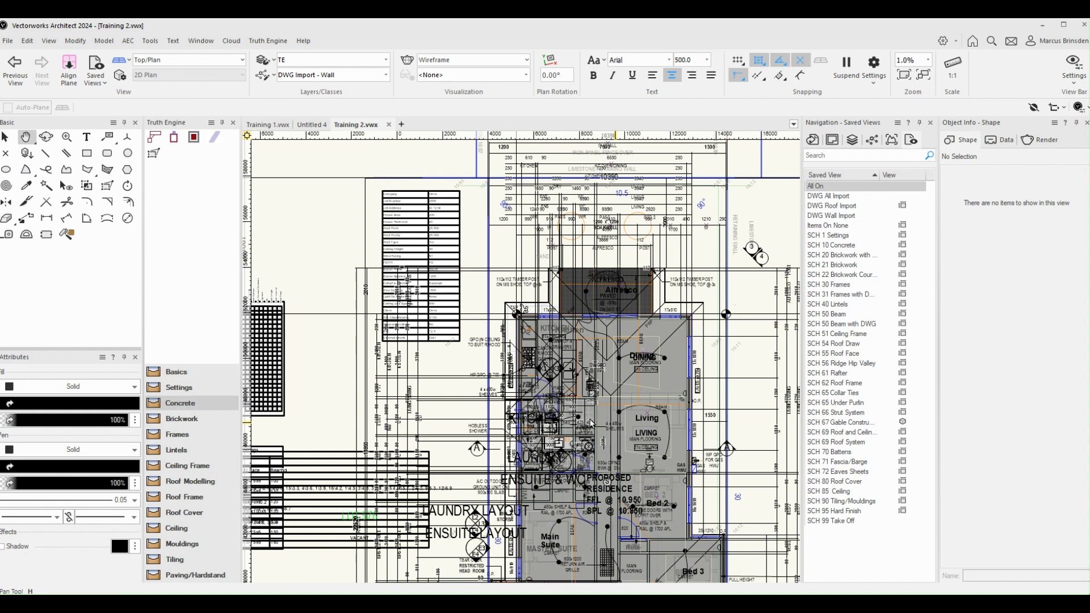
{"action": "key", "text": "x"}
{"action": "scroll", "coordinate": [591, 423], "scroll_direction": "up", "scroll_amount": 6}
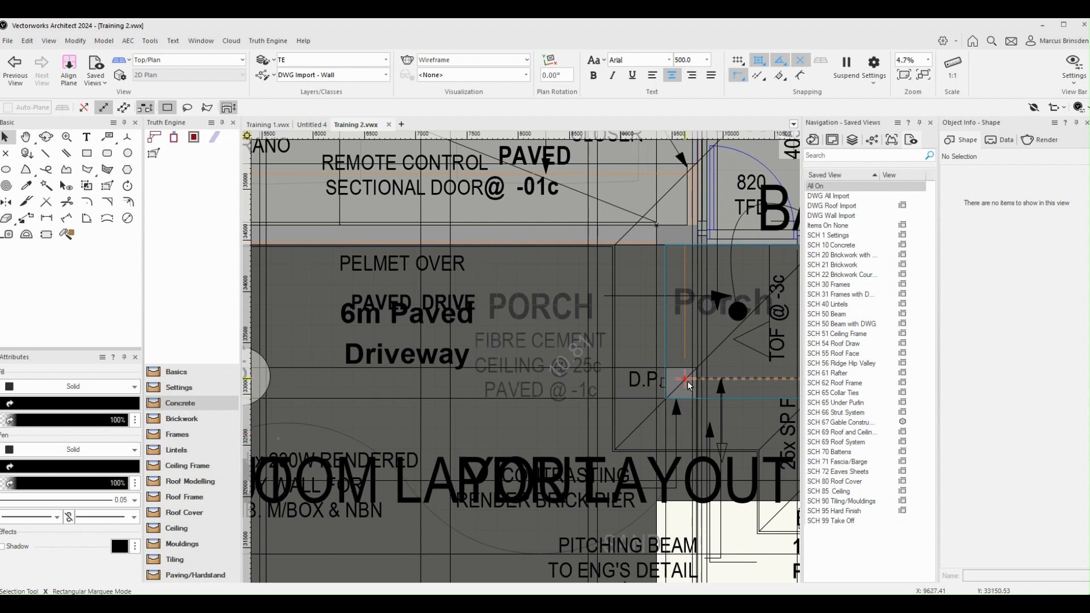
{"action": "scroll", "coordinate": [687, 380], "scroll_direction": "up", "scroll_amount": 3}
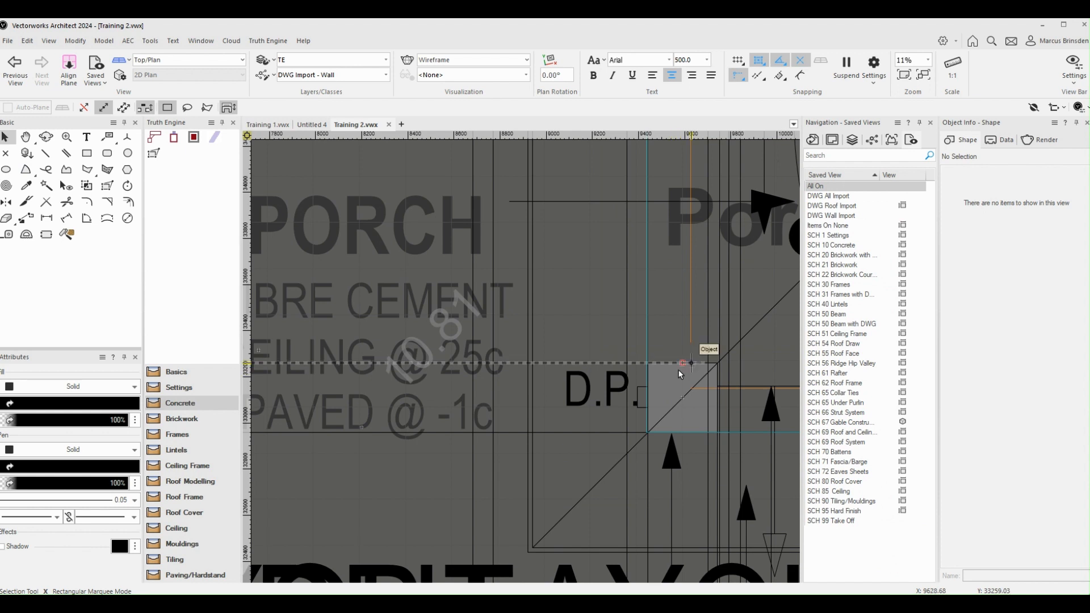
Step: Make DWG the active layer and check the classes of the porch column symbol and the surrounding slab symbol
{"action": "left_click", "coordinate": [387, 61]}
{"action": "left_click", "coordinate": [333, 132]}
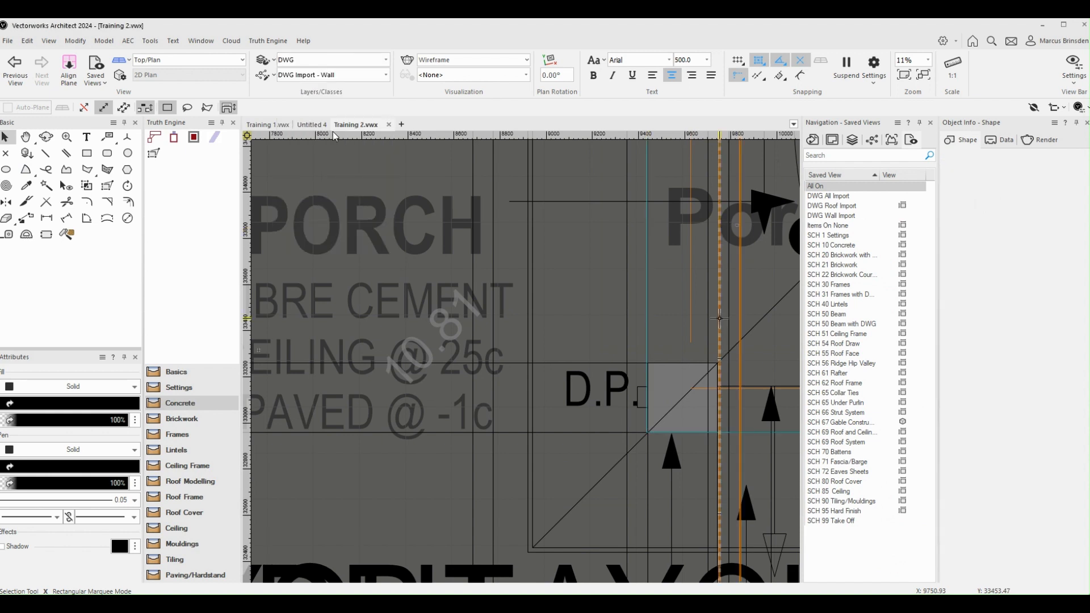
{"action": "left_click", "coordinate": [681, 373]}
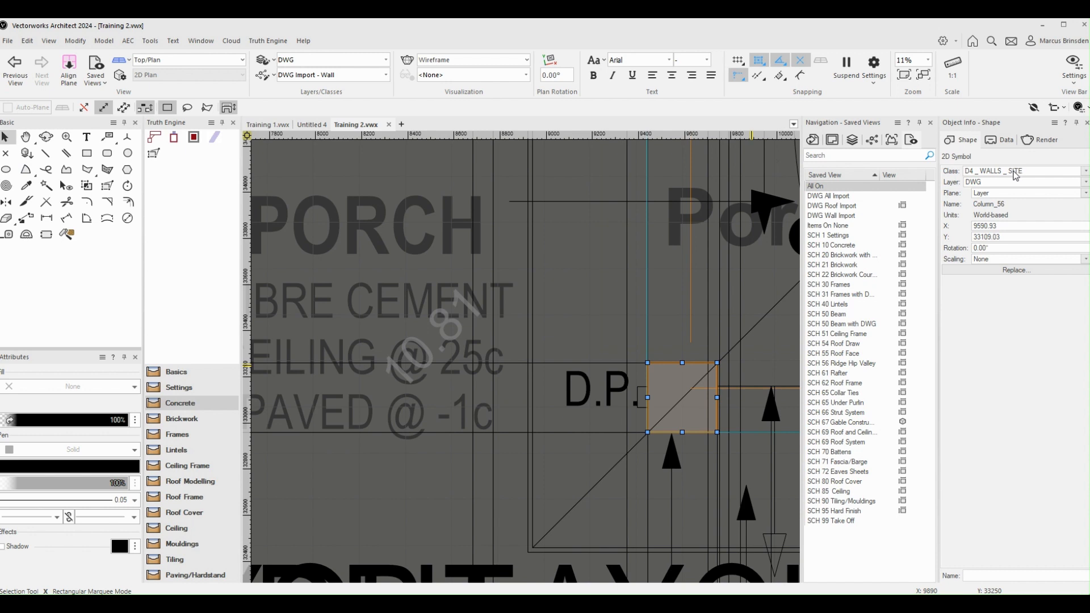
{"action": "left_click", "coordinate": [1084, 172]}
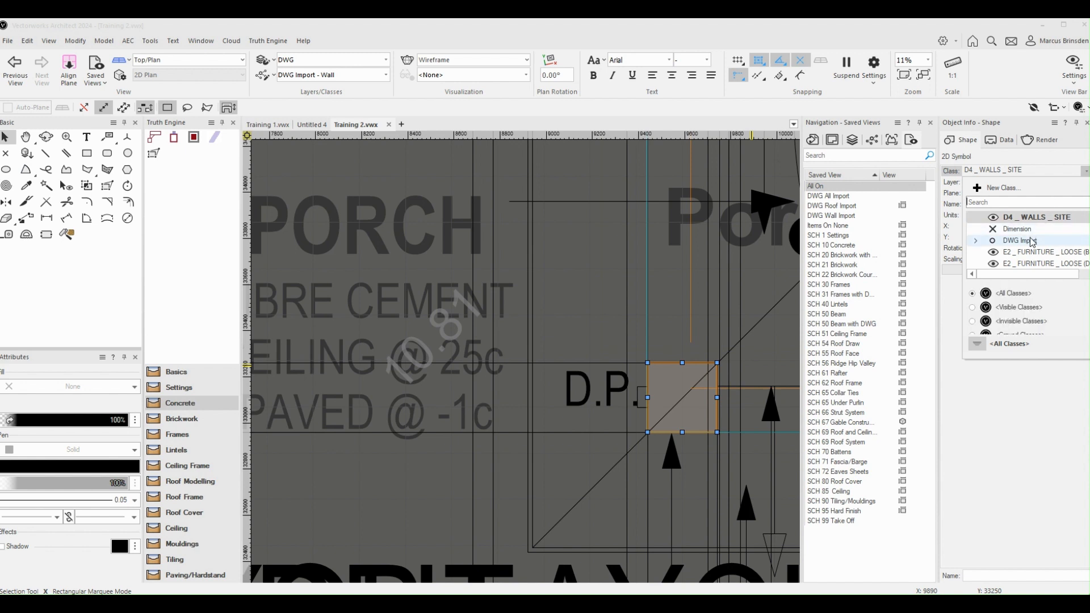
{"action": "left_click", "coordinate": [760, 338]}
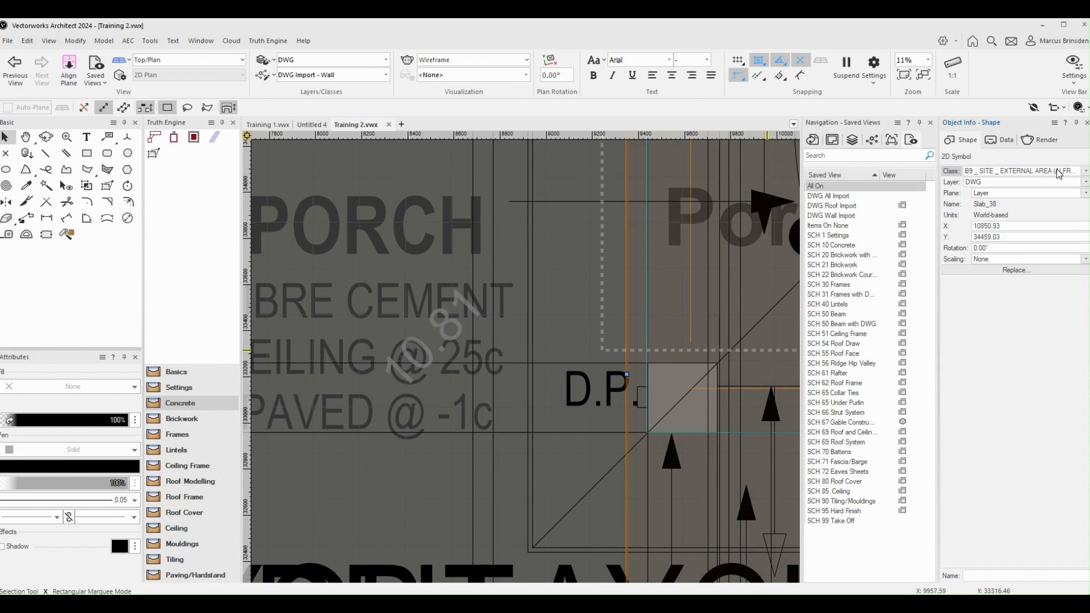
Step: Delete the D4 _ WALLS _ SITE class, choosing to reassign all of its objects to another class
{"action": "left_click", "coordinate": [872, 140]}
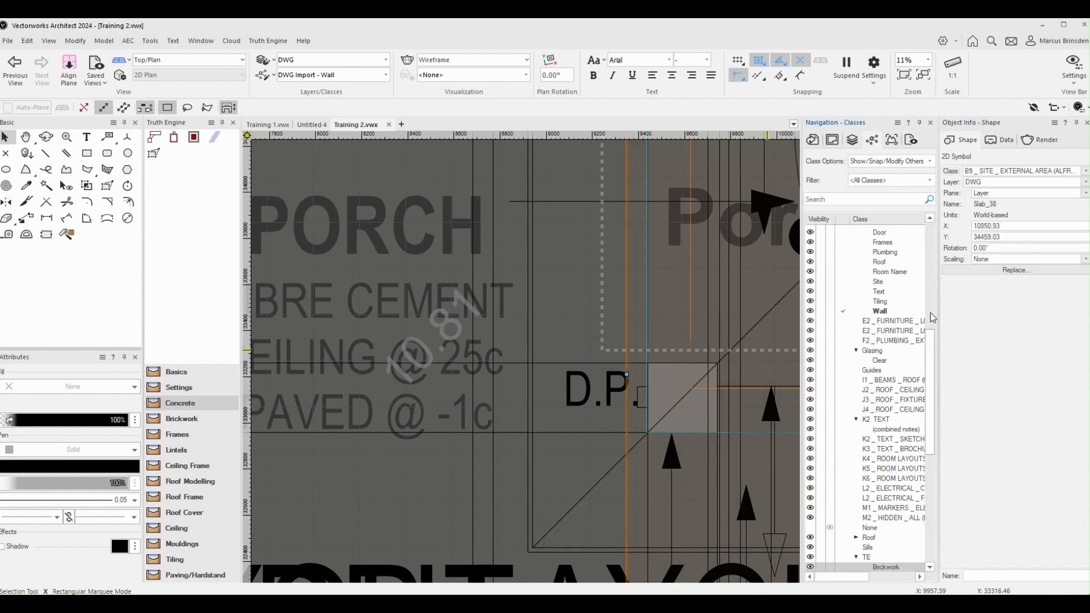
{"action": "left_click_drag", "start_coordinate": [928, 364], "coordinate": [938, 289]}
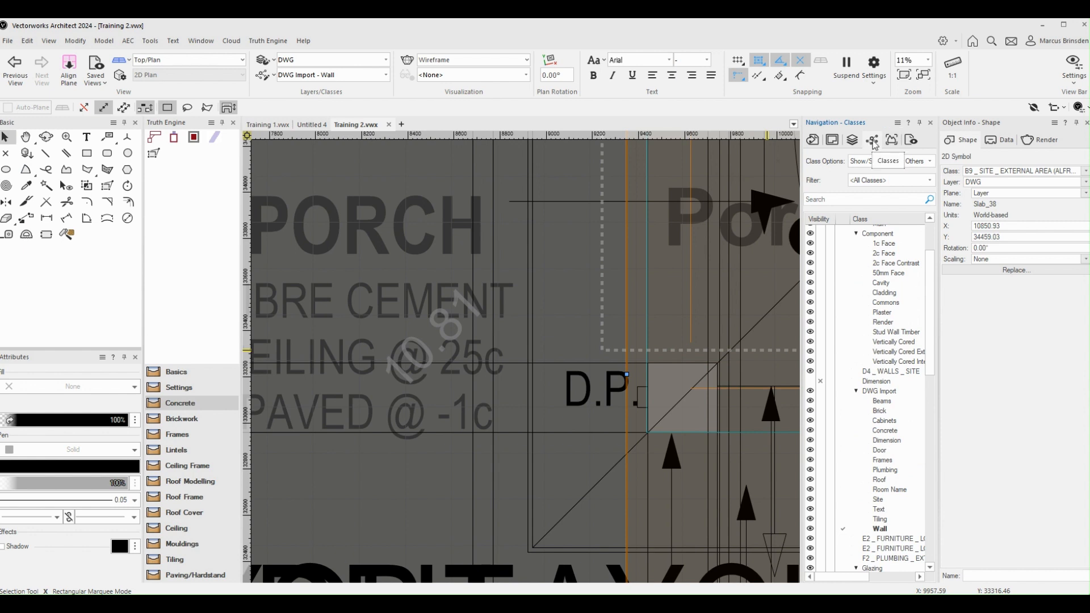
{"action": "left_click", "coordinate": [884, 372]}
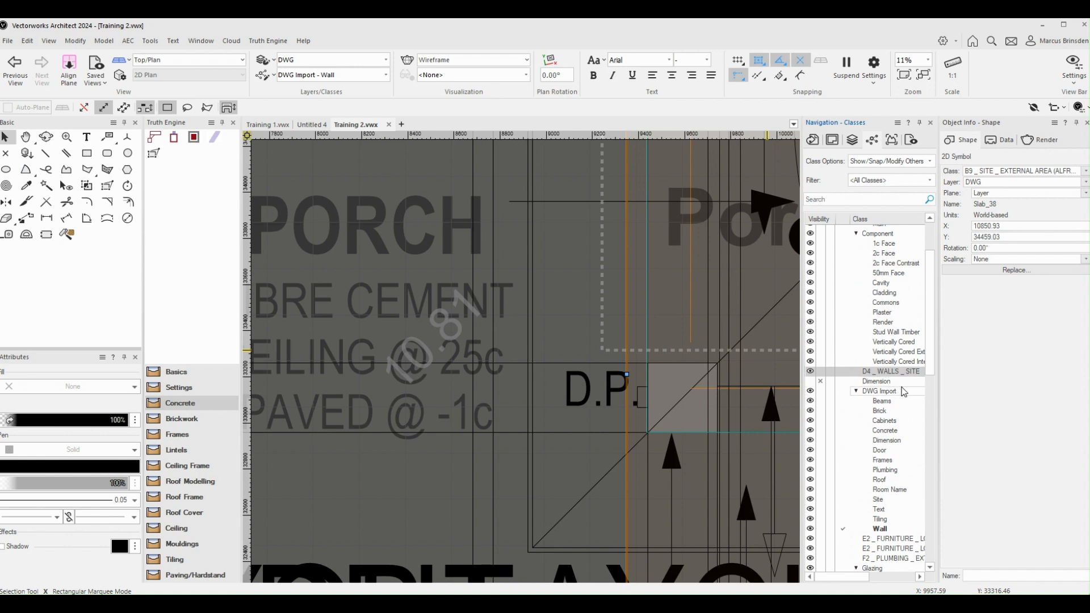
{"action": "right_click", "coordinate": [889, 373]}
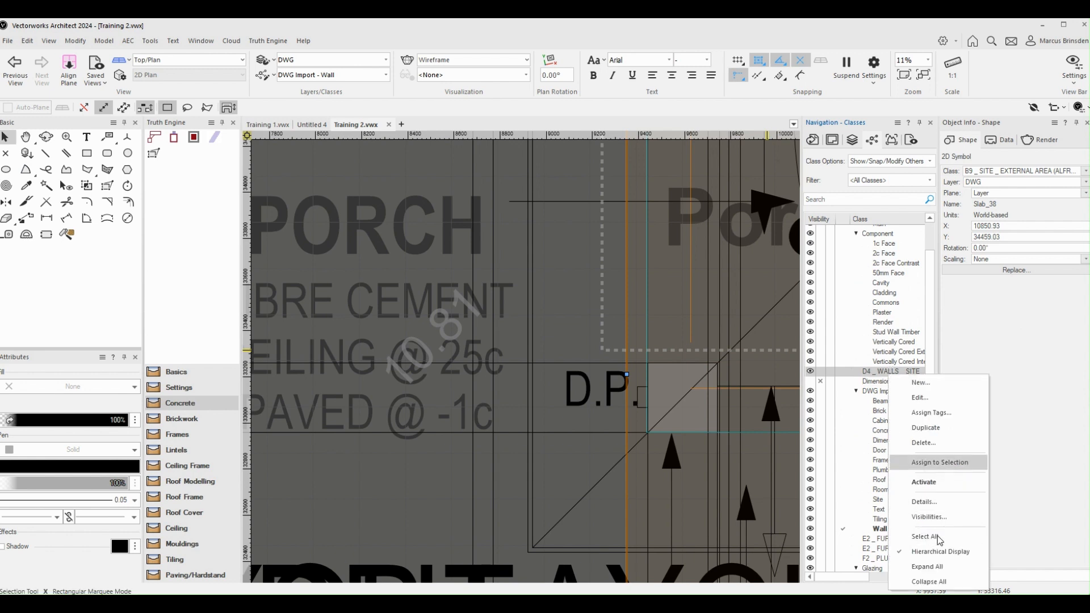
{"action": "left_click", "coordinate": [924, 444]}
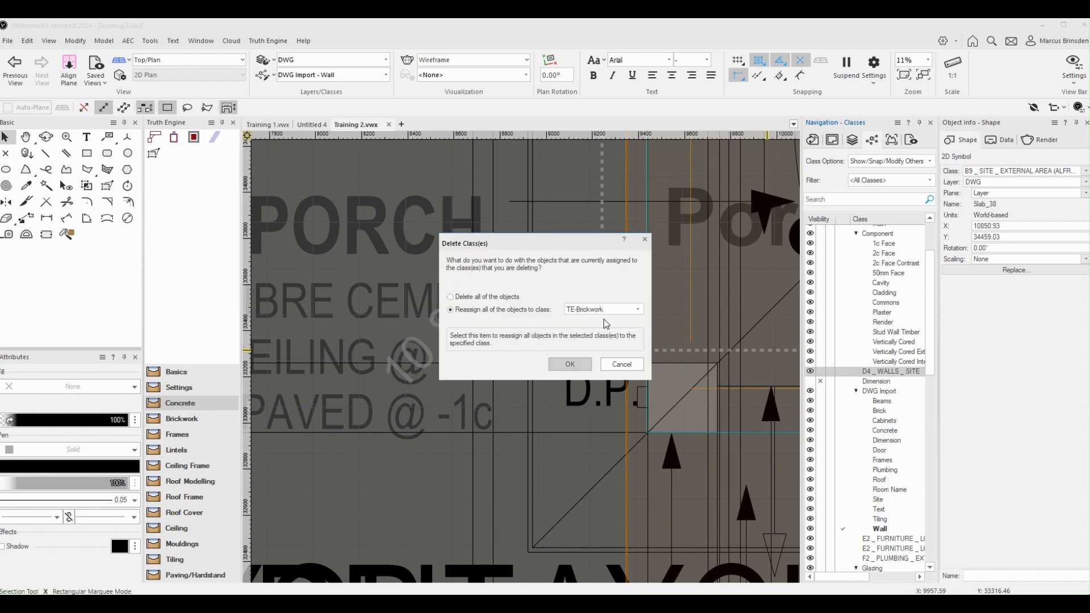
{"action": "scroll", "coordinate": [636, 309], "scroll_direction": "down", "scroll_amount": 2}
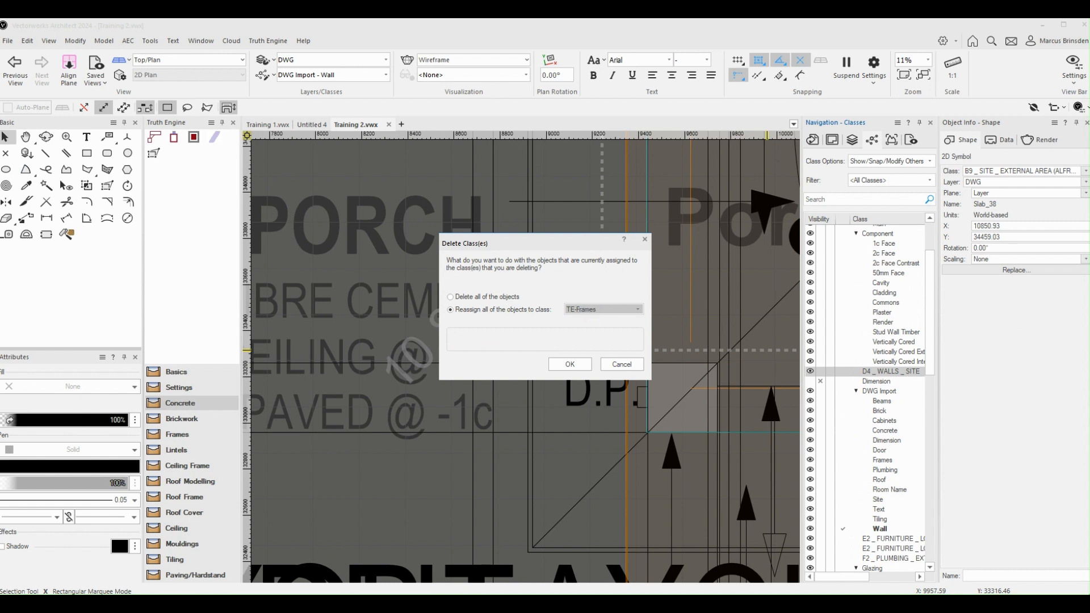
{"action": "scroll", "coordinate": [637, 309], "scroll_direction": "up", "scroll_amount": 10}
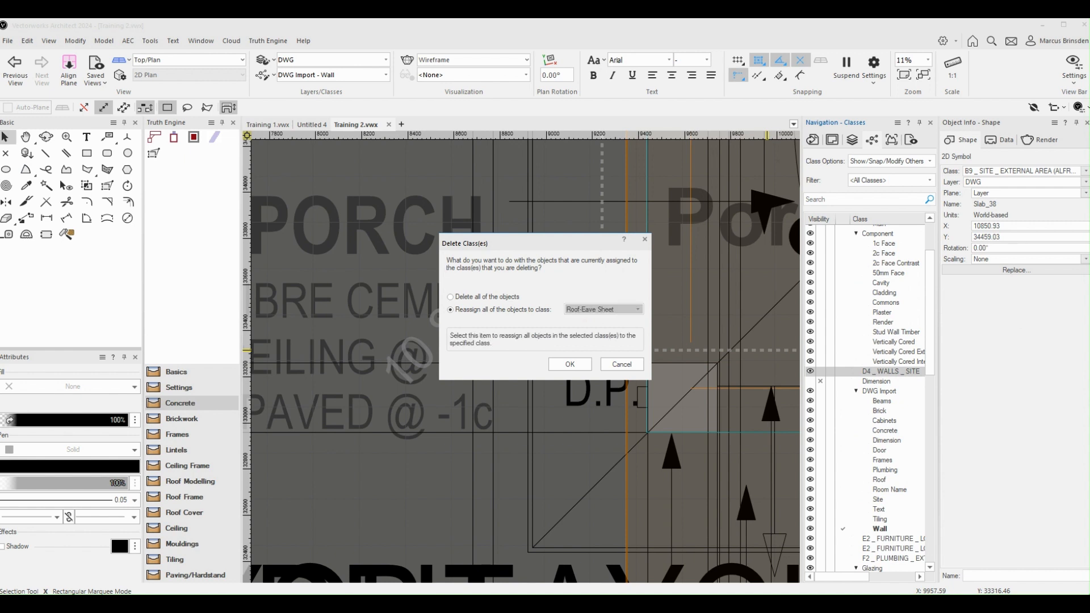
{"action": "scroll", "coordinate": [636, 309], "scroll_direction": "up", "scroll_amount": 10}
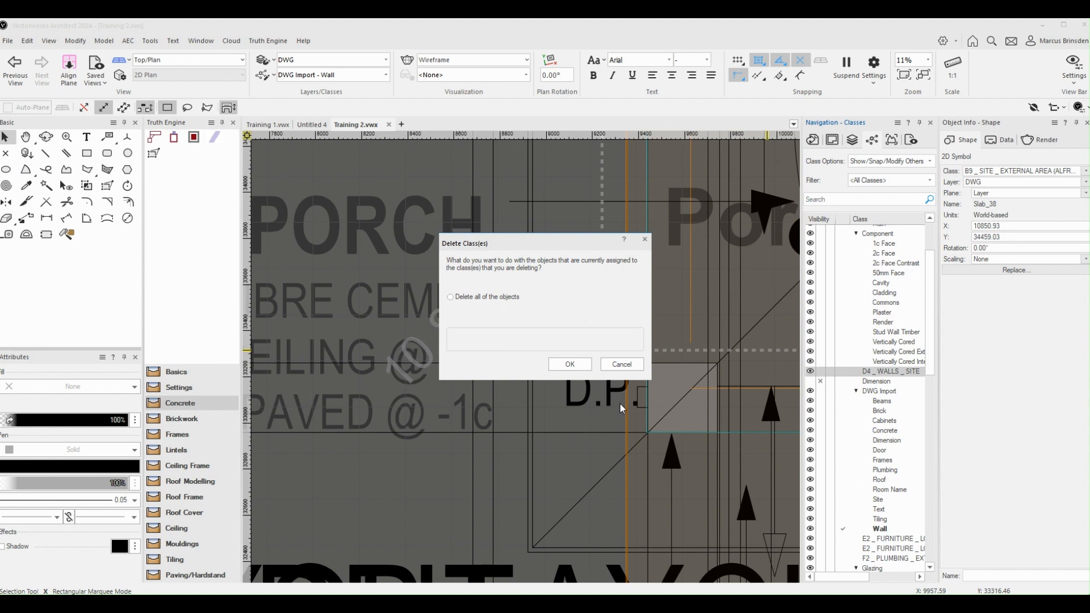
{"action": "left_click", "coordinate": [569, 364]}
Step: Activate the DWG All Import saved view and inspect the rendered brick pier at the porch
{"action": "scroll", "coordinate": [719, 353], "scroll_direction": "down", "scroll_amount": 5}
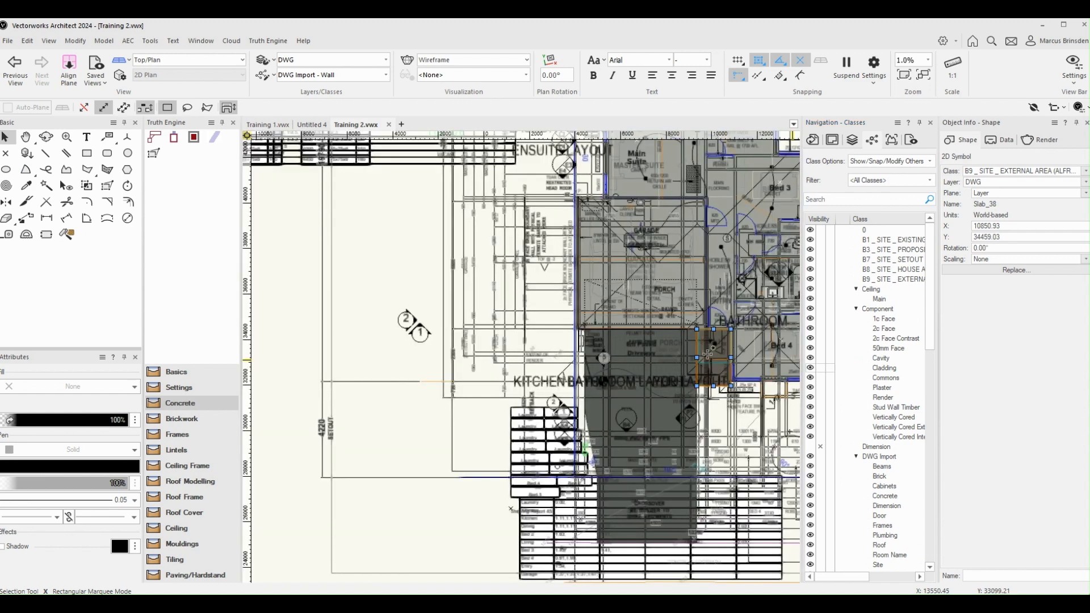
{"action": "left_click", "coordinate": [911, 139]}
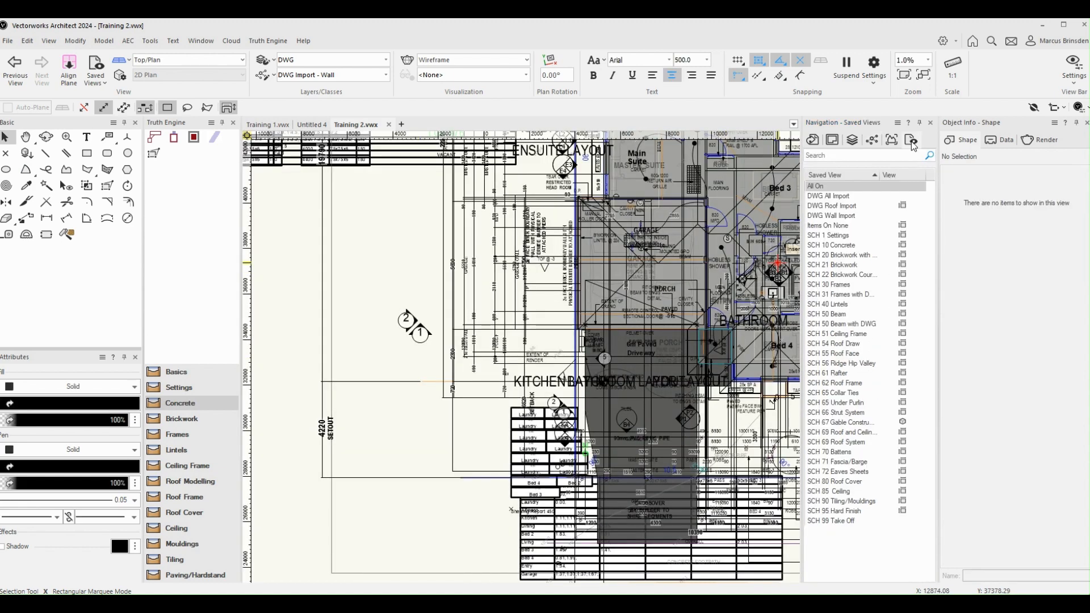
{"action": "double_click", "coordinate": [842, 199]}
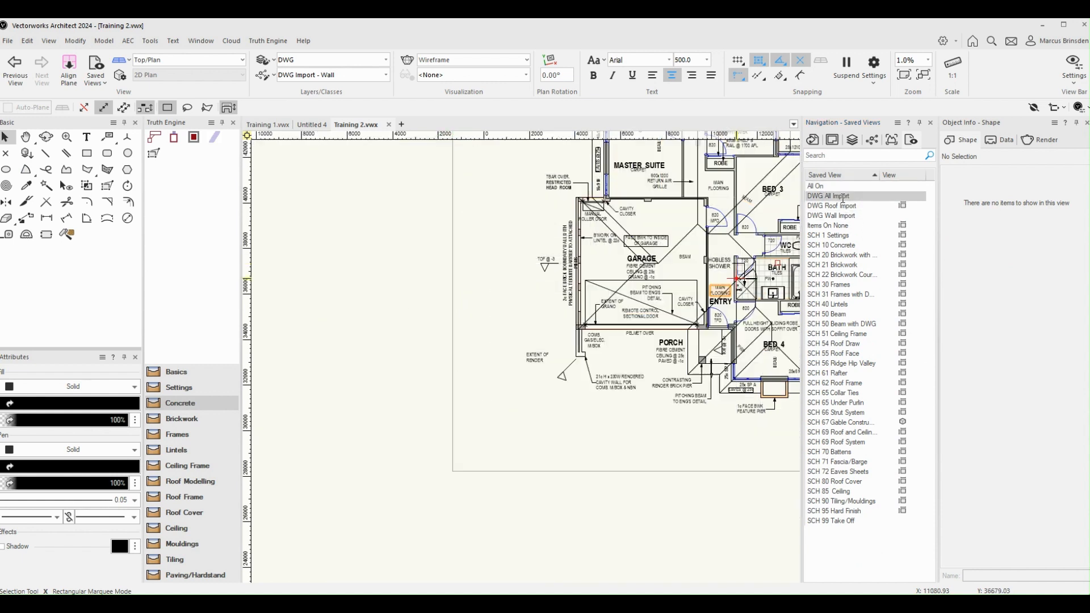
{"action": "scroll", "coordinate": [774, 380], "scroll_direction": "up", "scroll_amount": 2}
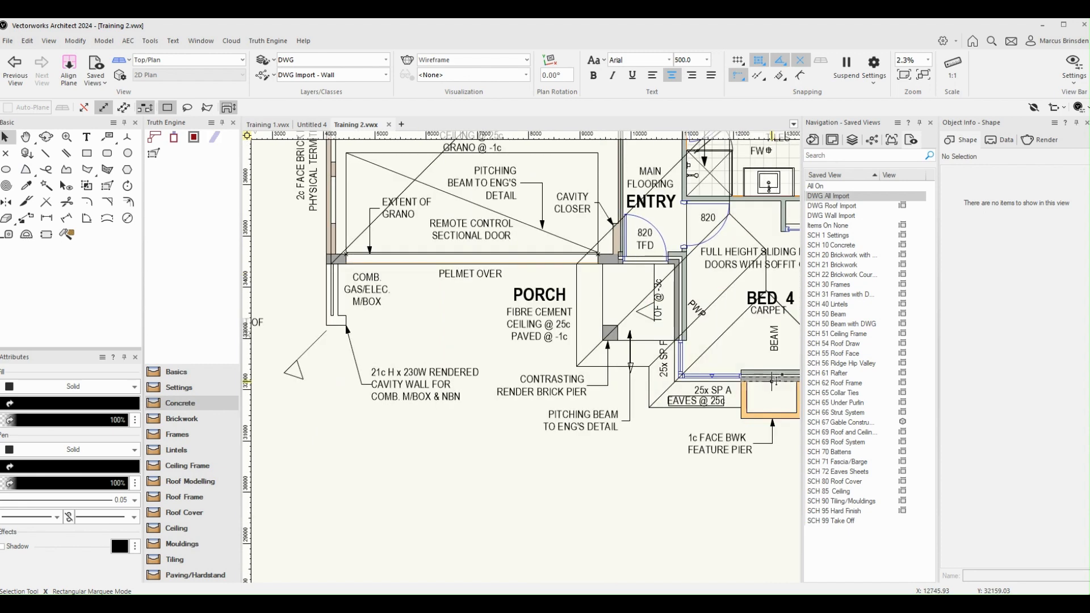
{"action": "middle_click_drag", "start_coordinate": [663, 451], "coordinate": [586, 479]}
{"action": "scroll", "coordinate": [541, 359], "scroll_direction": "up", "scroll_amount": 2}
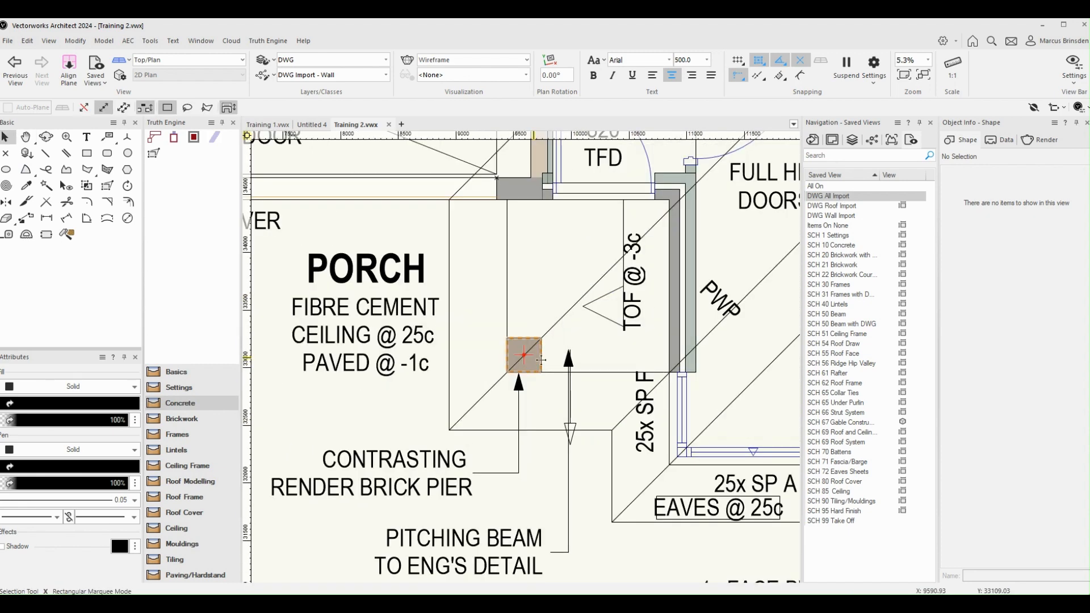
Step: Examine the timber posts at the alfresco and the rest of the imported floor plan down to the garage
{"action": "scroll", "coordinate": [738, 487], "scroll_direction": "down", "scroll_amount": 4}
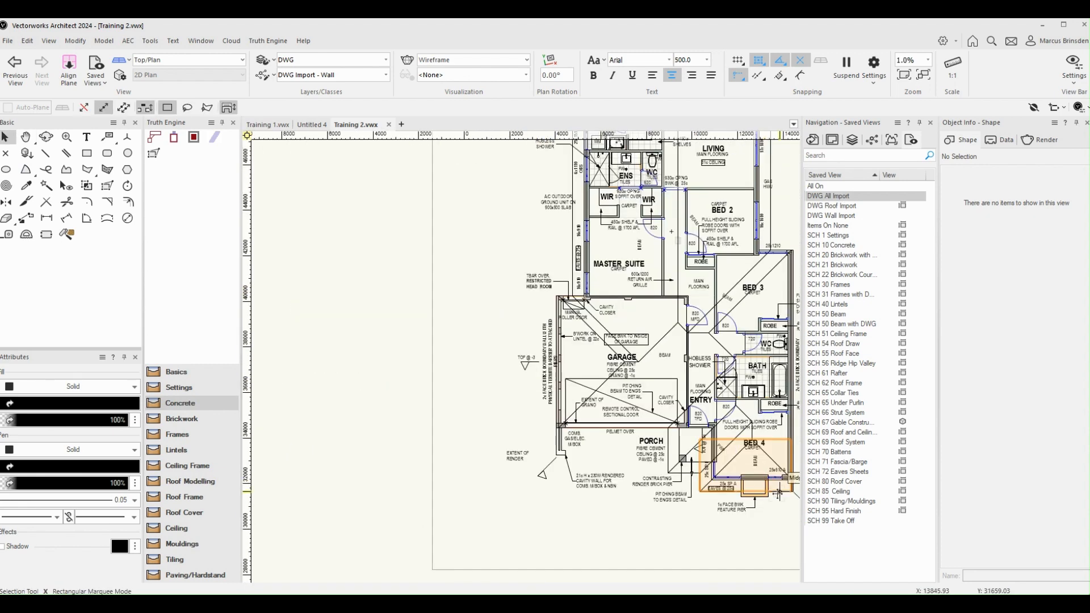
{"action": "middle_click_drag", "start_coordinate": [779, 196], "coordinate": [752, 480]}
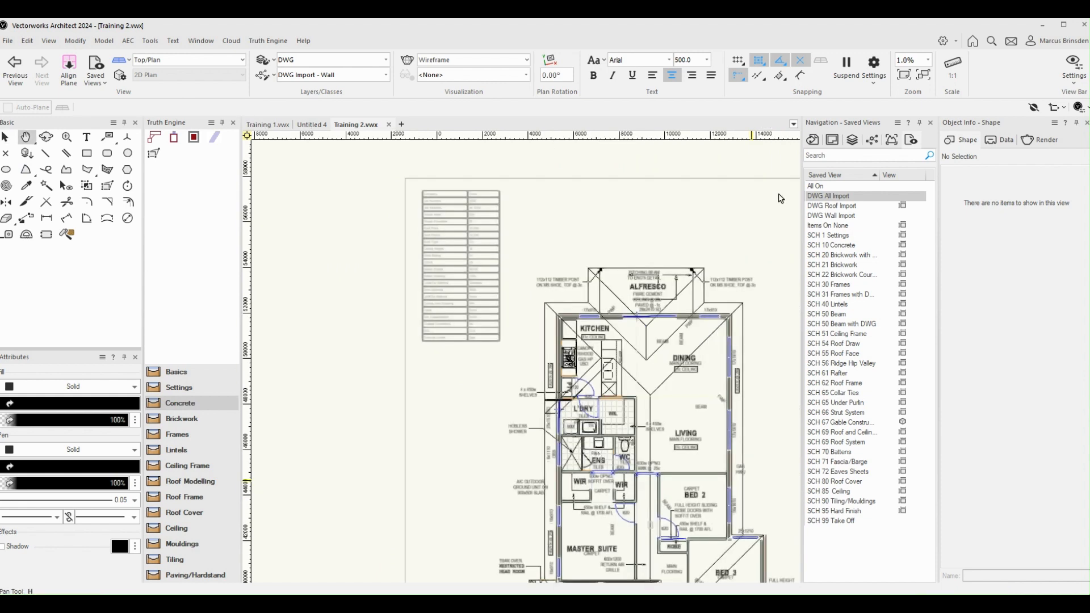
{"action": "scroll", "coordinate": [690, 274], "scroll_direction": "up", "scroll_amount": 2}
{"action": "scroll", "coordinate": [689, 273], "scroll_direction": "up", "scroll_amount": 1}
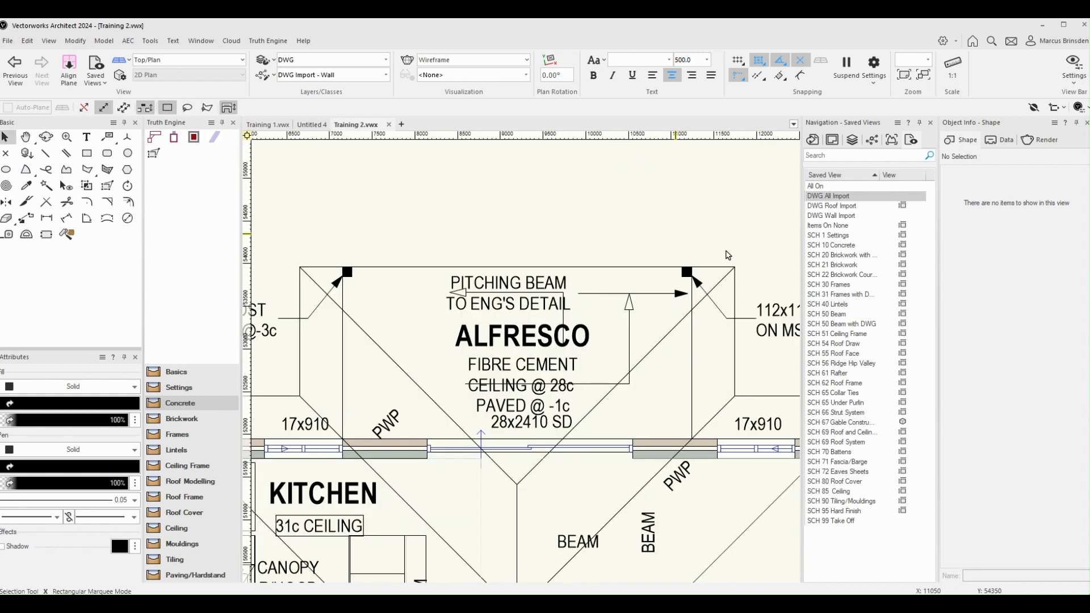
{"action": "scroll", "coordinate": [675, 255], "scroll_direction": "down", "scroll_amount": 2}
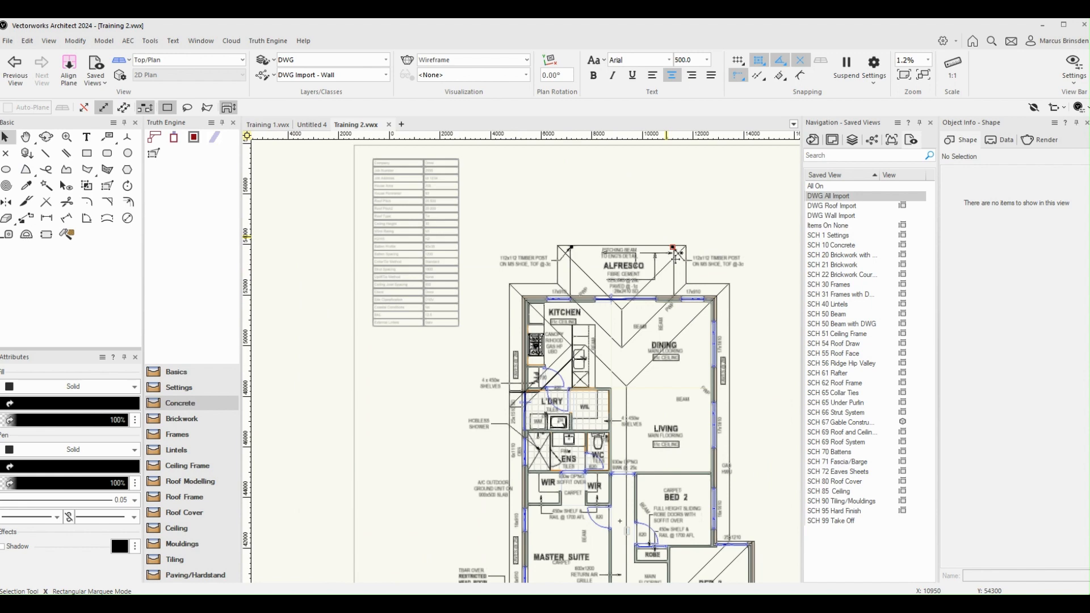
{"action": "scroll", "coordinate": [676, 256], "scroll_direction": "down", "scroll_amount": 1}
{"action": "middle_click_drag", "start_coordinate": [738, 355], "coordinate": [735, 245]}
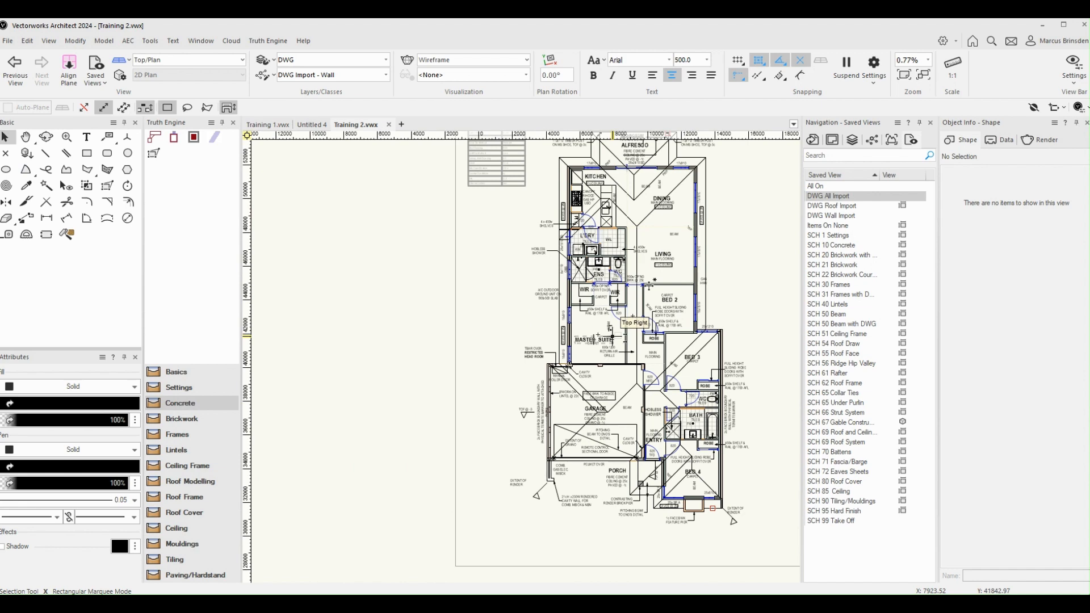
{"action": "scroll", "coordinate": [649, 286], "scroll_direction": "up", "scroll_amount": 3}
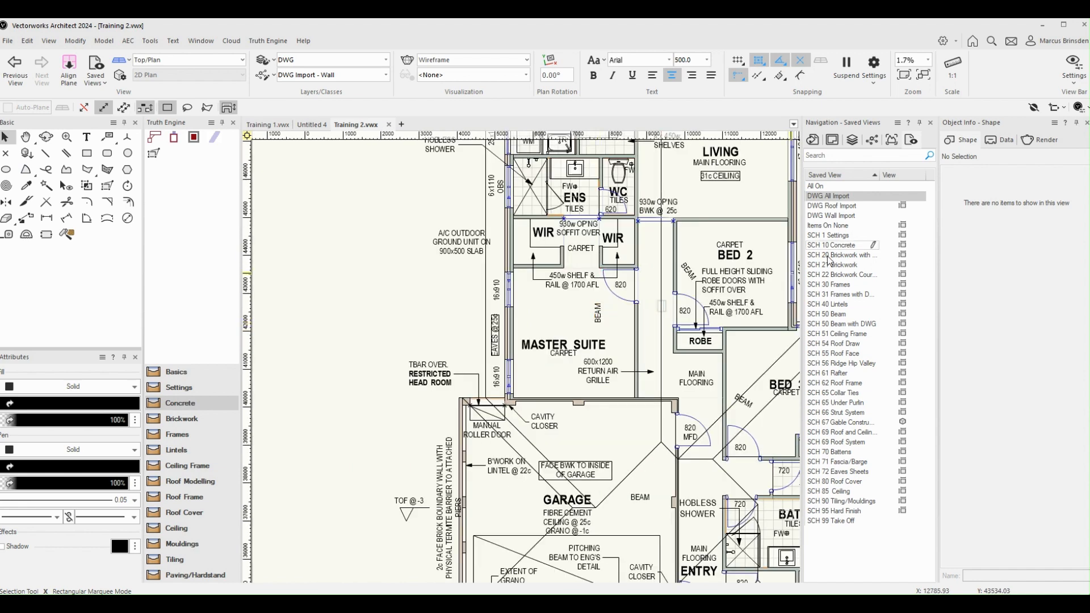
Step: Delete the I1 _ BEAMS _ ROOF class, reassigning all of its objects to the DWG Import - Beams class
{"action": "left_click", "coordinate": [873, 141]}
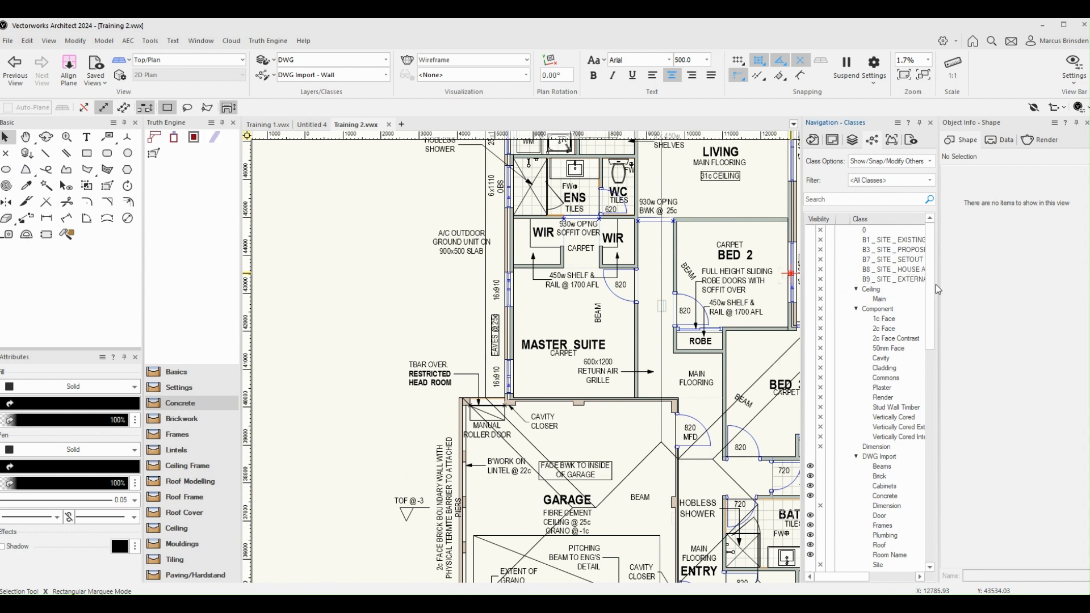
{"action": "left_click_drag", "start_coordinate": [931, 301], "coordinate": [933, 392]}
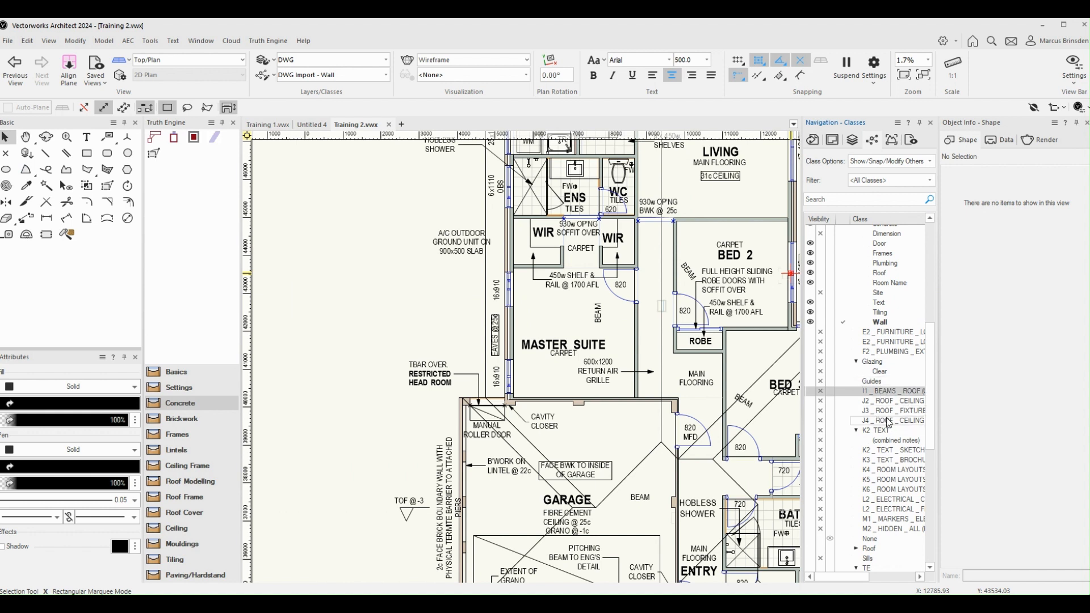
{"action": "right_click", "coordinate": [884, 396]}
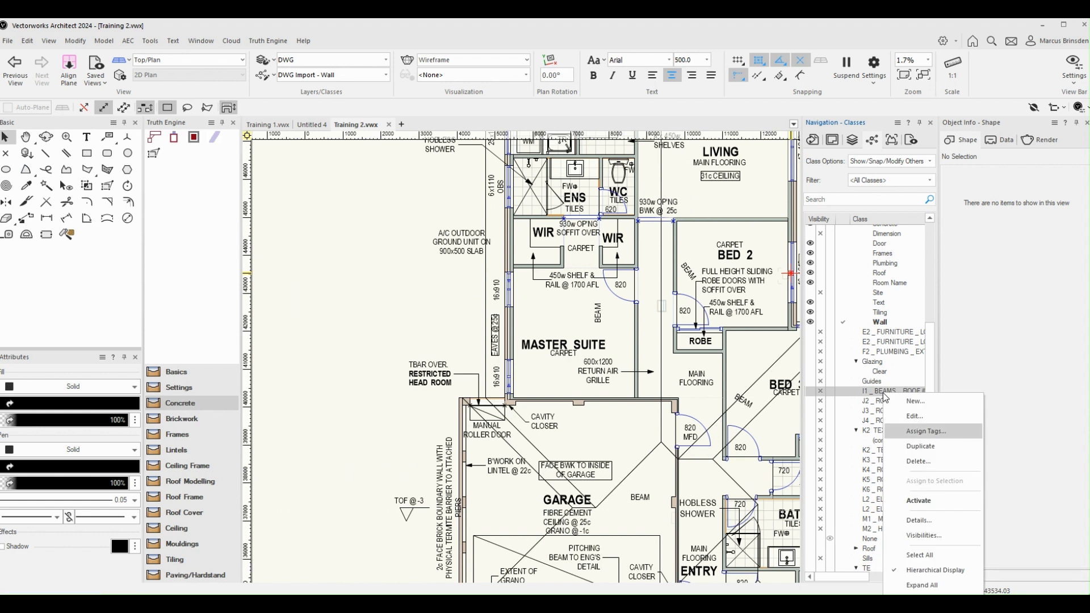
{"action": "left_click", "coordinate": [919, 461]}
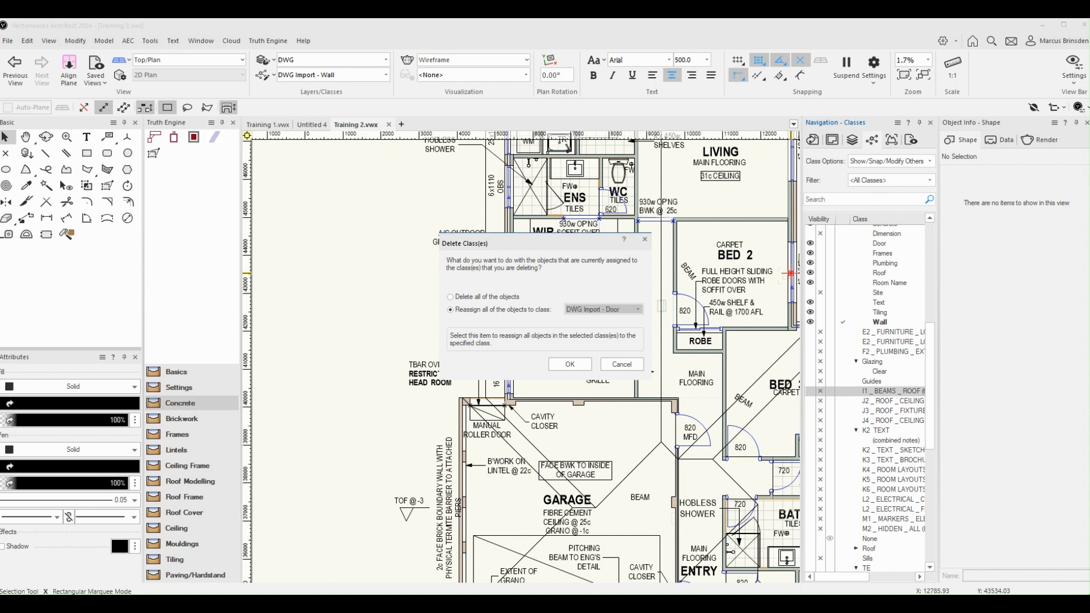
{"action": "left_click", "coordinate": [620, 346]}
{"action": "left_click", "coordinate": [587, 367]}
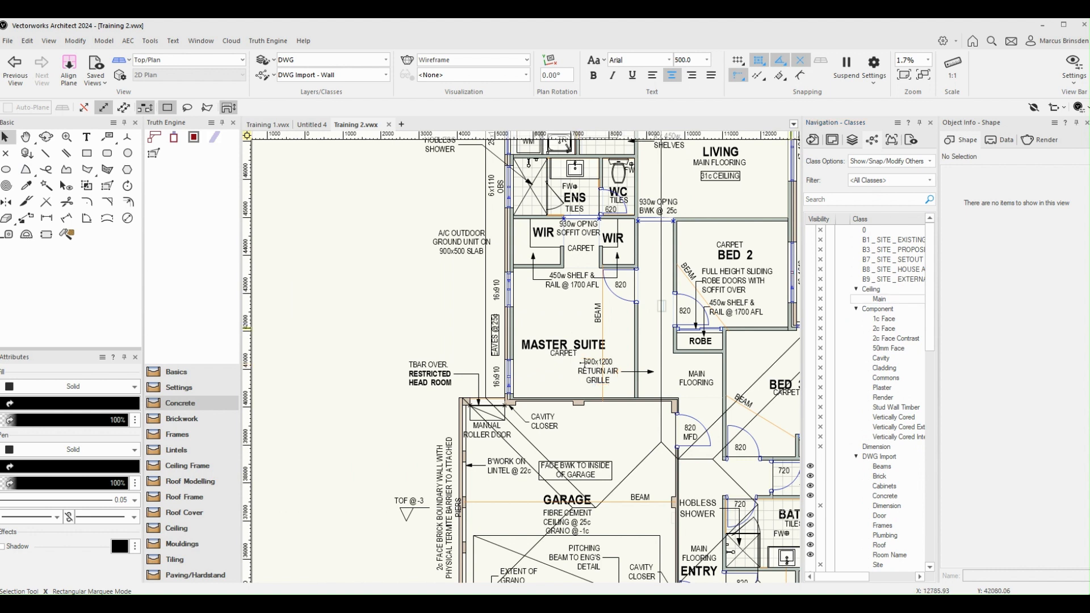
Step: Return to the saved views list and check the class of the beam line in the Master Suite
{"action": "left_click", "coordinate": [891, 139]}
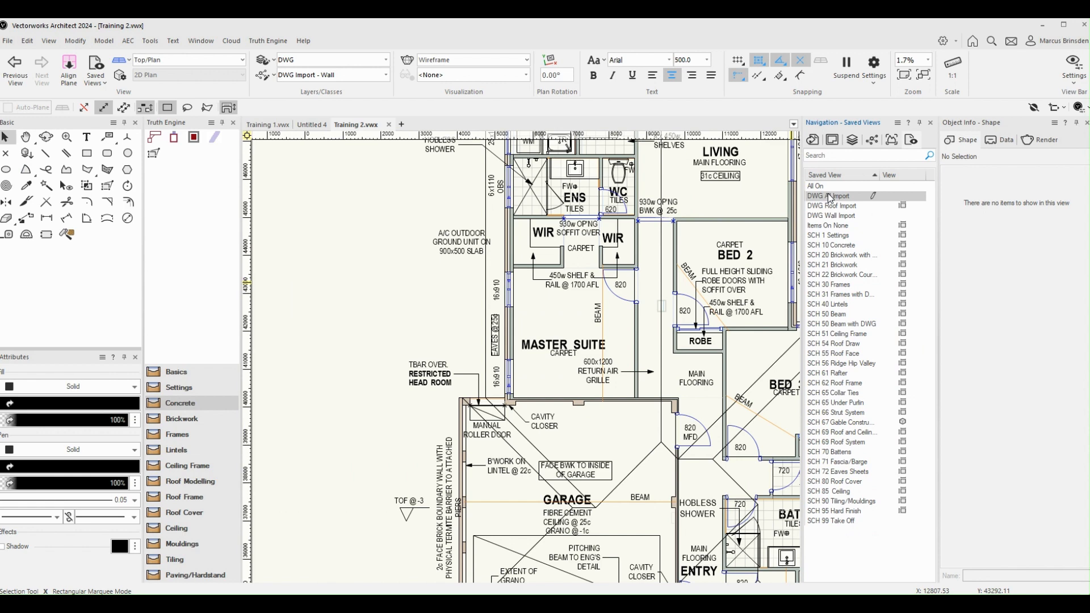
{"action": "scroll", "coordinate": [606, 295], "scroll_direction": "up", "scroll_amount": 3}
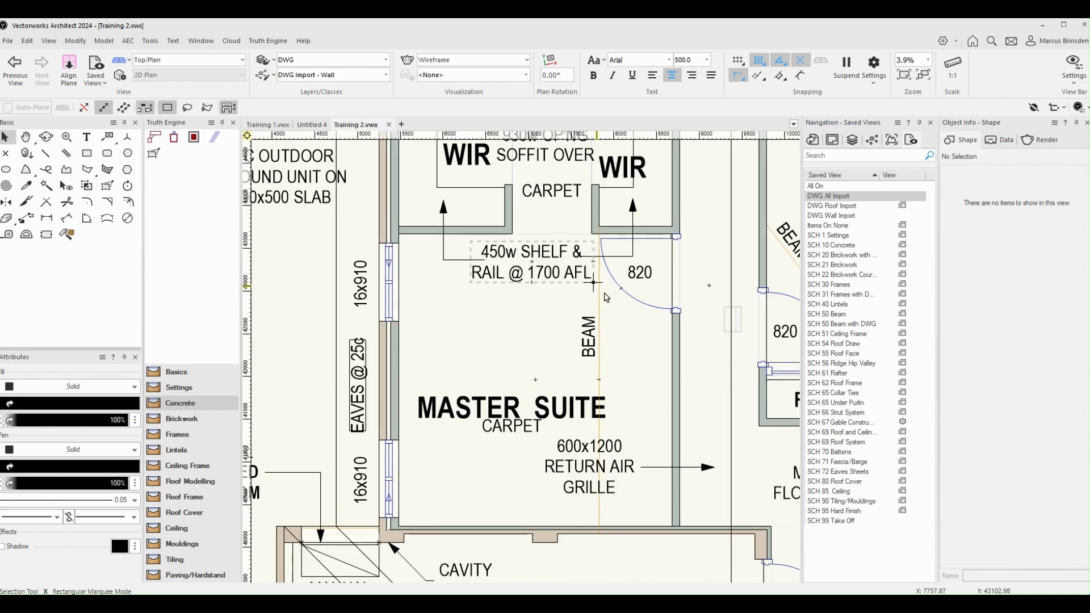
{"action": "scroll", "coordinate": [606, 296], "scroll_direction": "down", "scroll_amount": 4}
{"action": "left_click", "coordinate": [639, 291]}
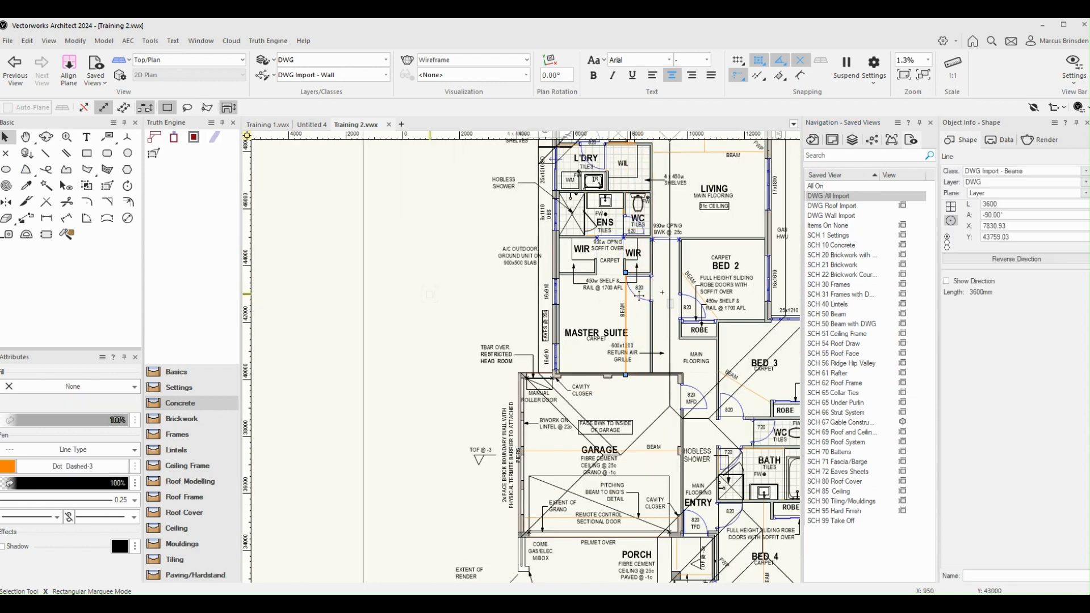
{"action": "left_click", "coordinate": [834, 343]}
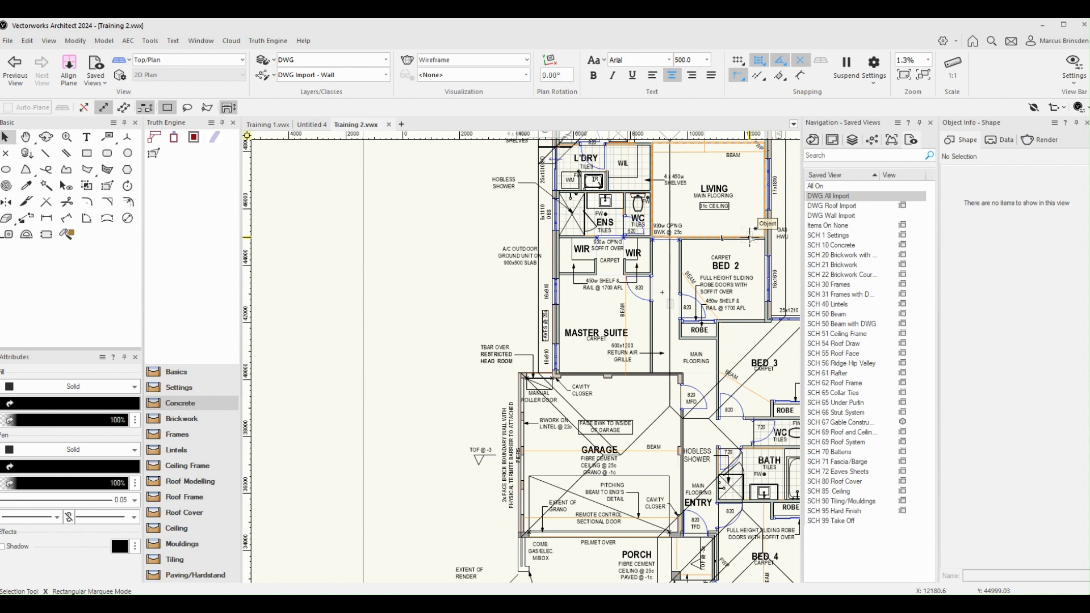
Step: Examine the beam lines across the plan, from the dining and living areas to Bed 2 and Bed 3
{"action": "scroll", "coordinate": [677, 261], "scroll_direction": "down", "scroll_amount": 3}
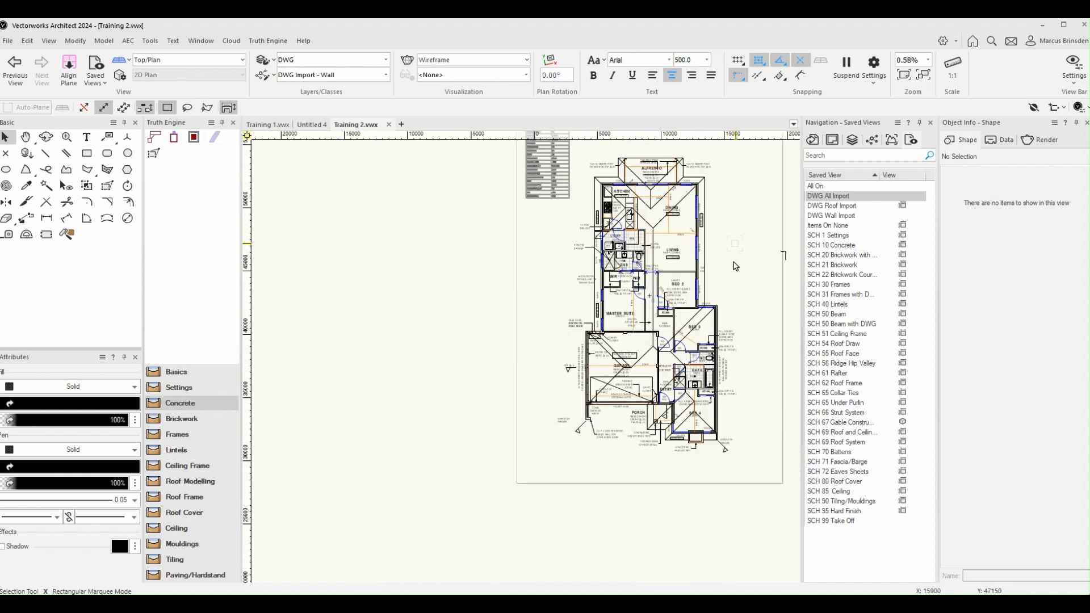
{"action": "middle_click_drag", "start_coordinate": [733, 263], "coordinate": [716, 282]}
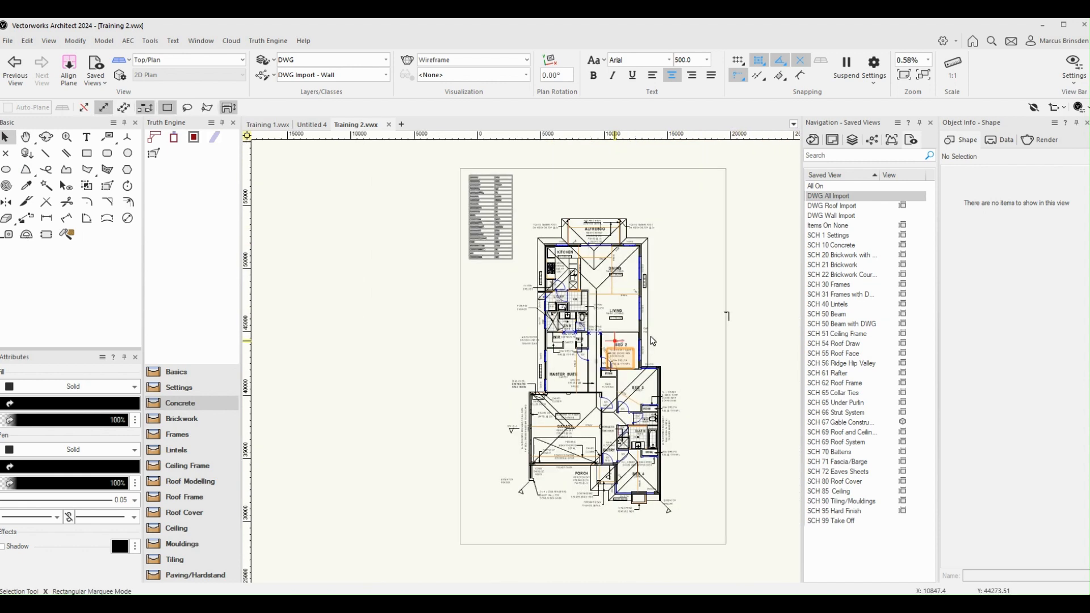
{"action": "scroll", "coordinate": [653, 341], "scroll_direction": "up", "scroll_amount": 3}
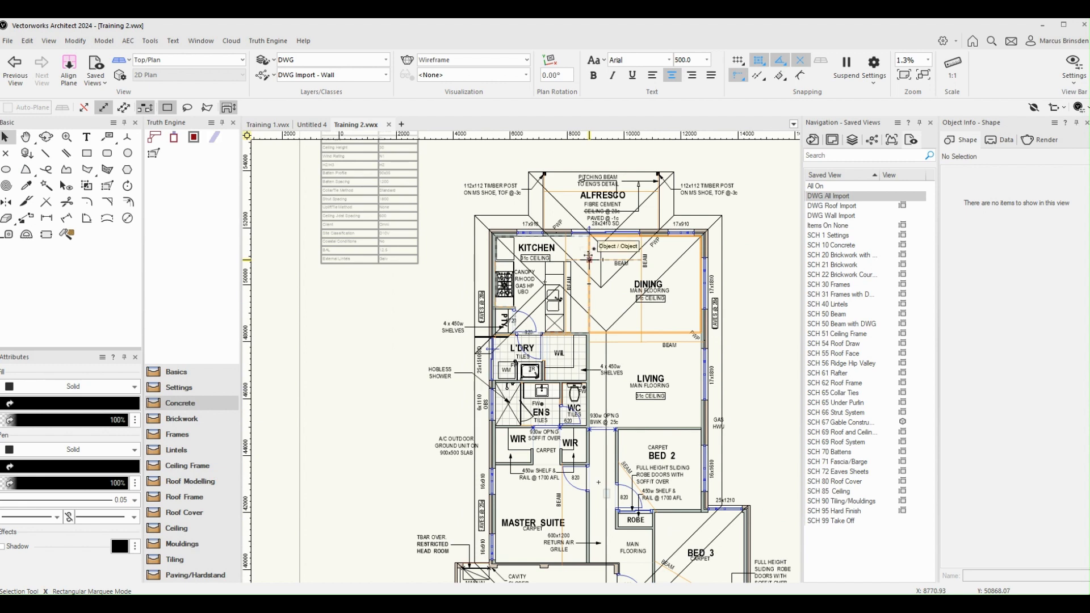
{"action": "scroll", "coordinate": [589, 258], "scroll_direction": "down", "scroll_amount": 3}
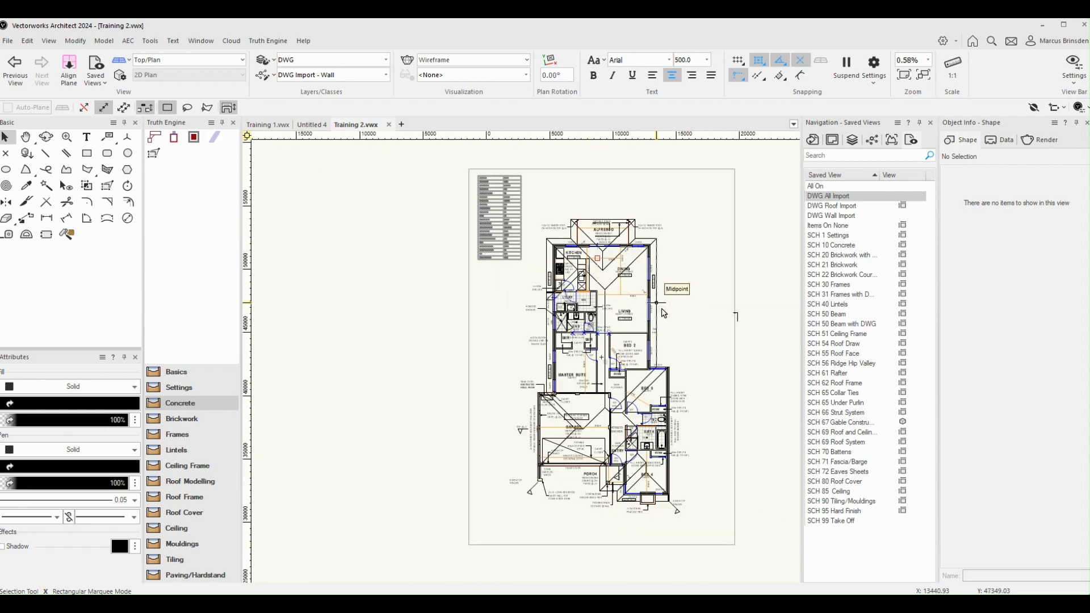
{"action": "scroll", "coordinate": [663, 313], "scroll_direction": "up", "scroll_amount": 3}
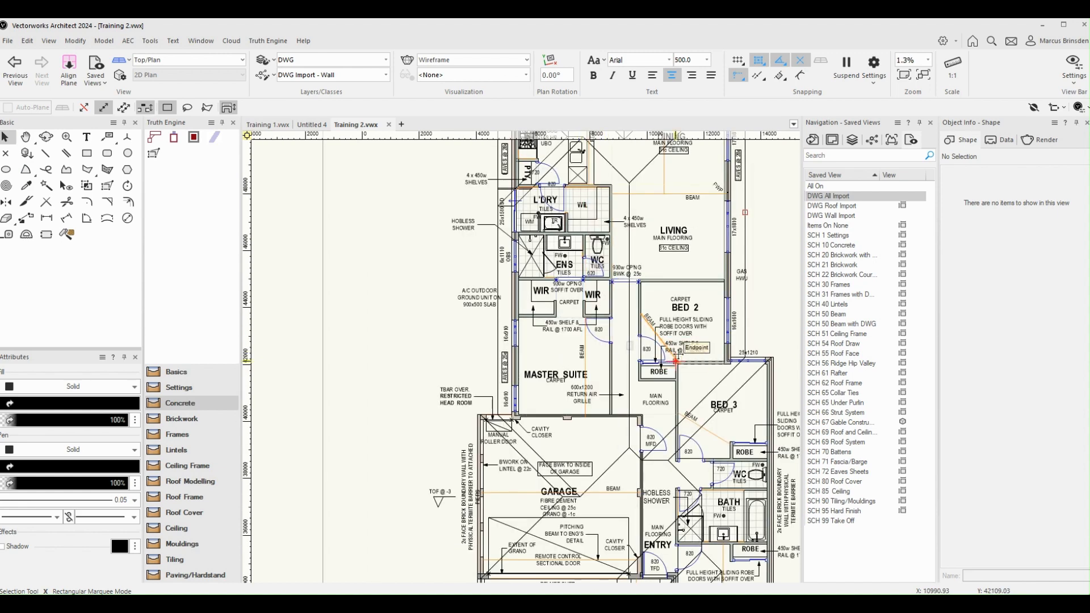
{"action": "scroll", "coordinate": [719, 332], "scroll_direction": "up", "scroll_amount": 3}
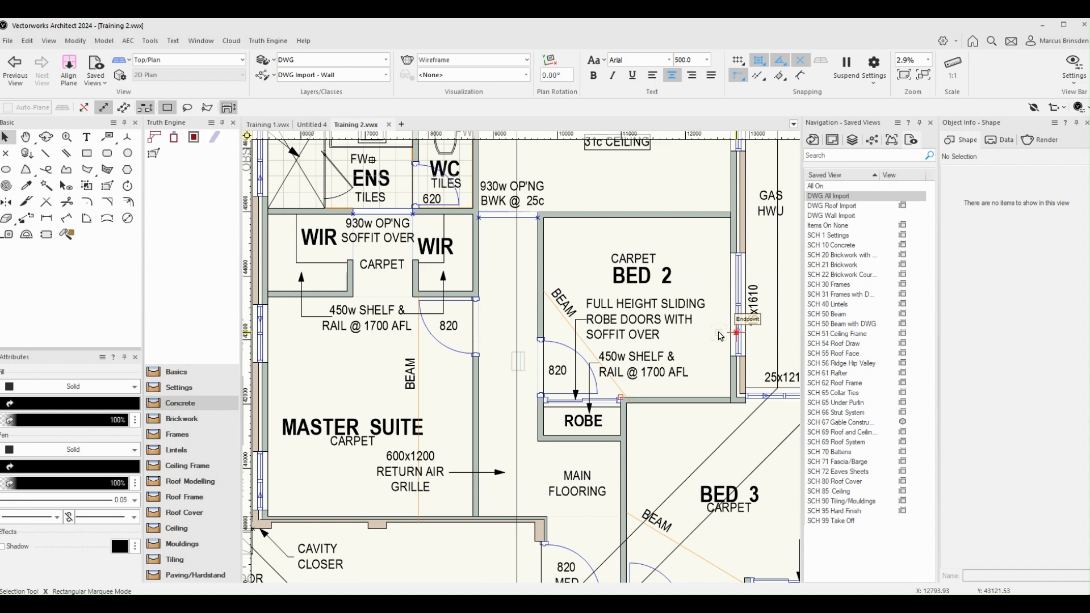
{"action": "scroll", "coordinate": [718, 334], "scroll_direction": "down", "scroll_amount": 1}
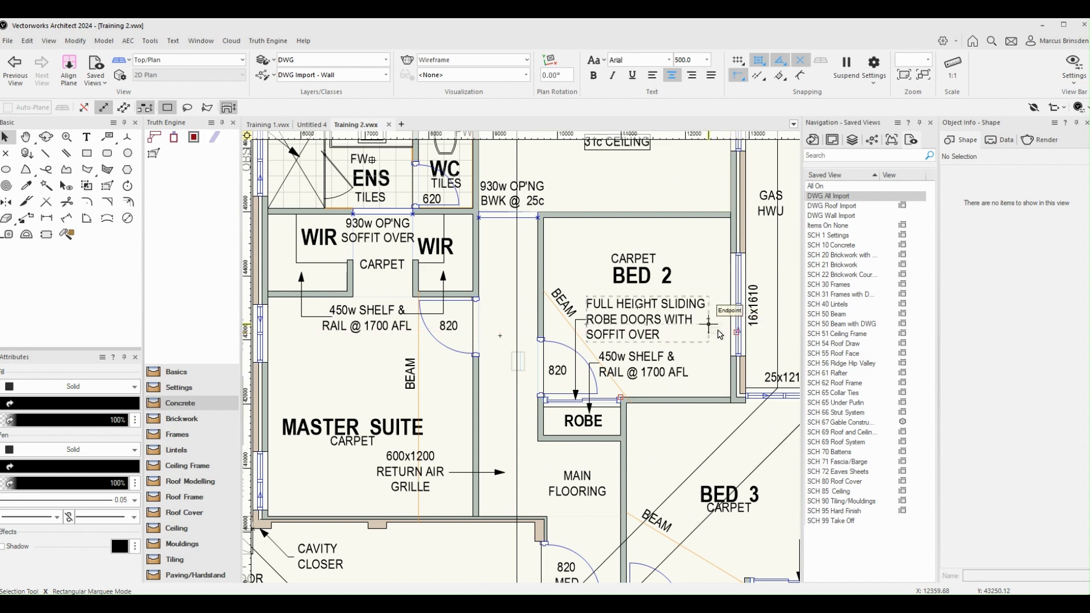
Step: Review the design layers in the Organization dialog, highlighting the TE layer, and close the dialog
{"action": "left_click", "coordinate": [264, 61]}
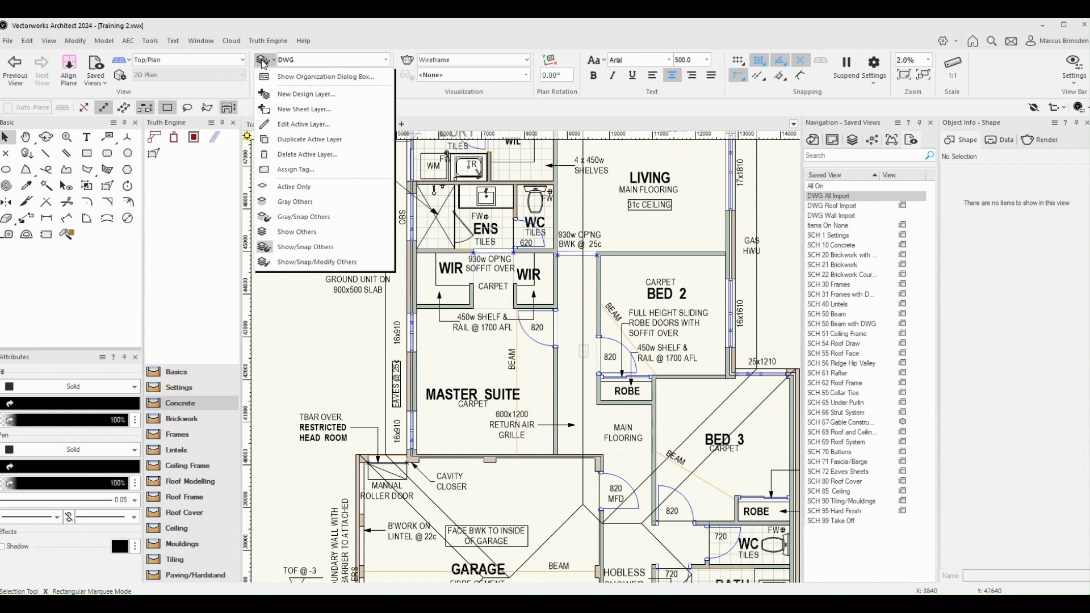
{"action": "left_click", "coordinate": [285, 76]}
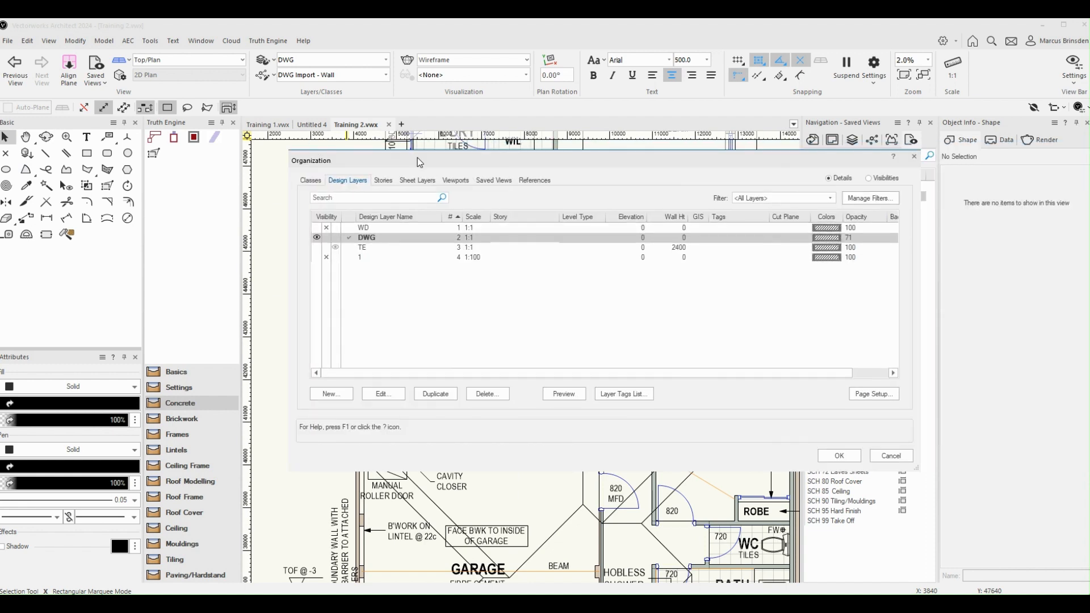
{"action": "left_click", "coordinate": [675, 249]}
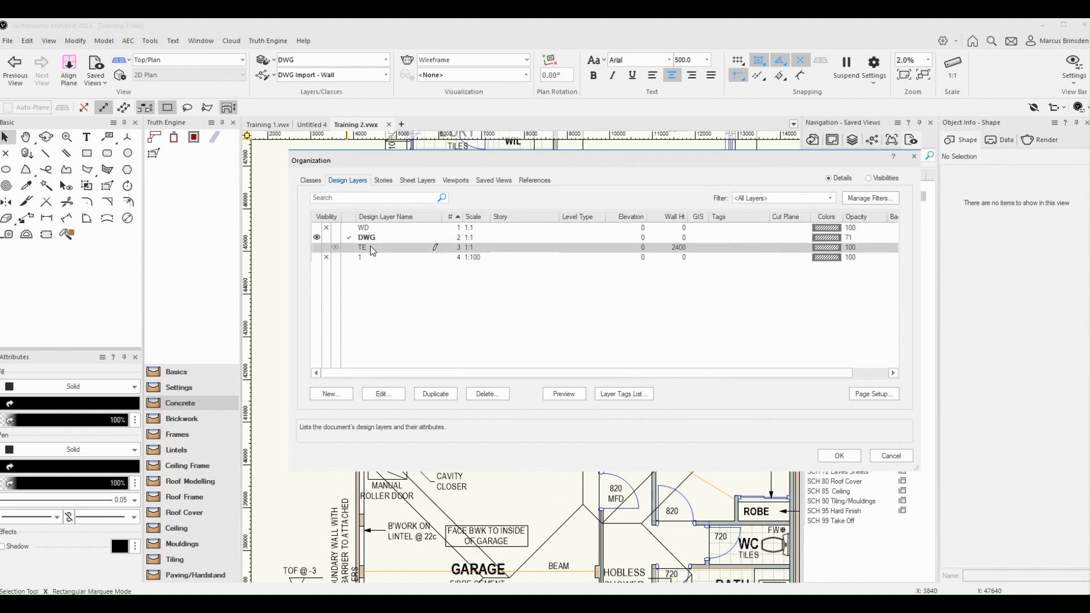
{"action": "left_click_drag", "start_coordinate": [679, 160], "coordinate": [663, 286]}
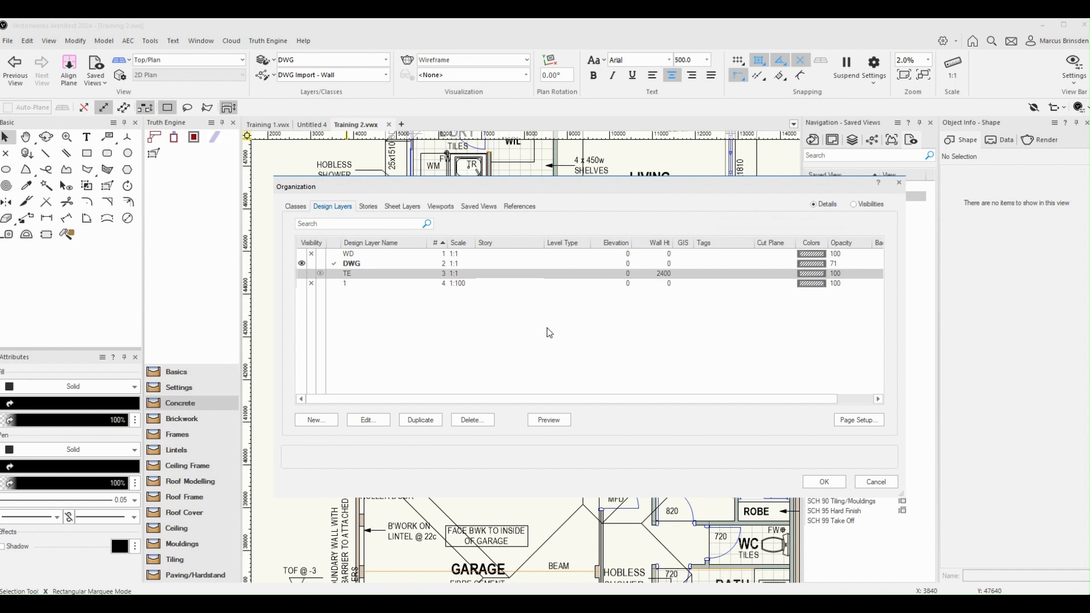
{"action": "left_click", "coordinate": [826, 481]}
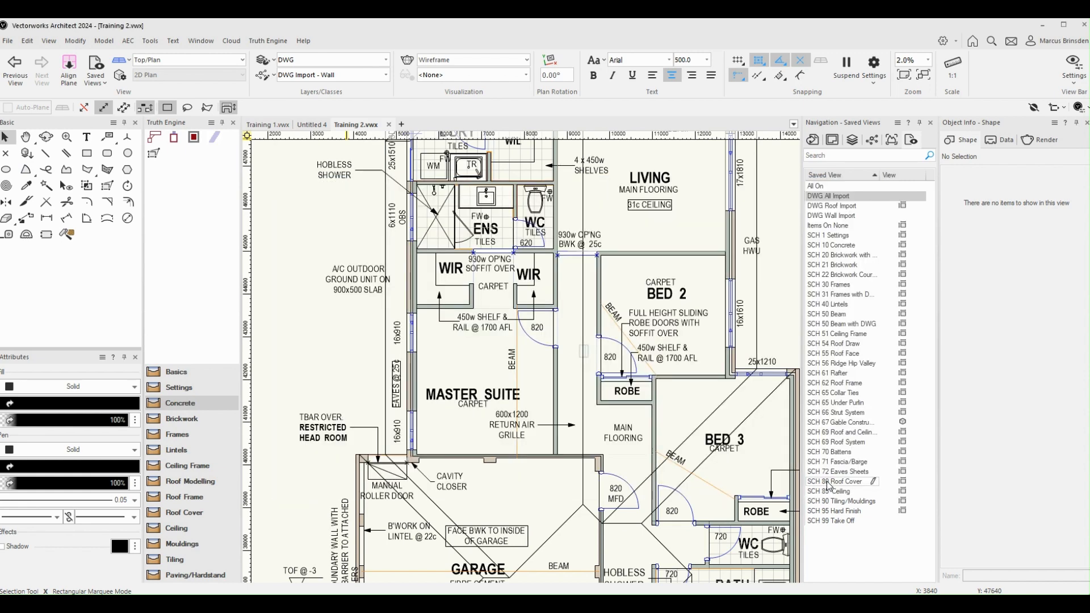
{"action": "scroll", "coordinate": [661, 321], "scroll_direction": "down", "scroll_amount": 4}
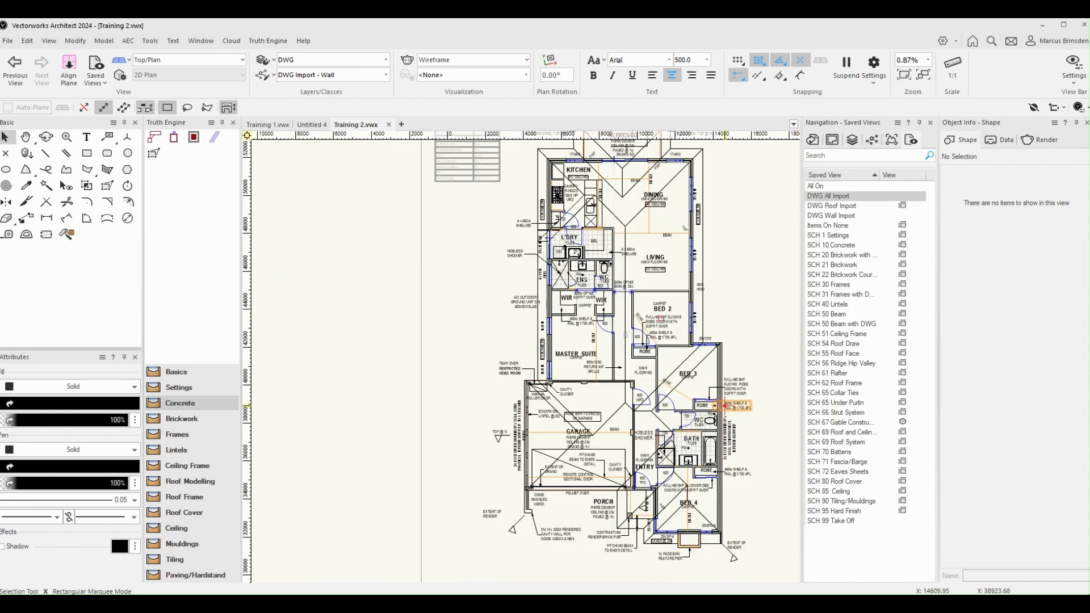
{"action": "key", "text": "h"}
{"action": "left_click_drag", "start_coordinate": [762, 346], "coordinate": [673, 290]}
{"action": "key", "text": "x"}
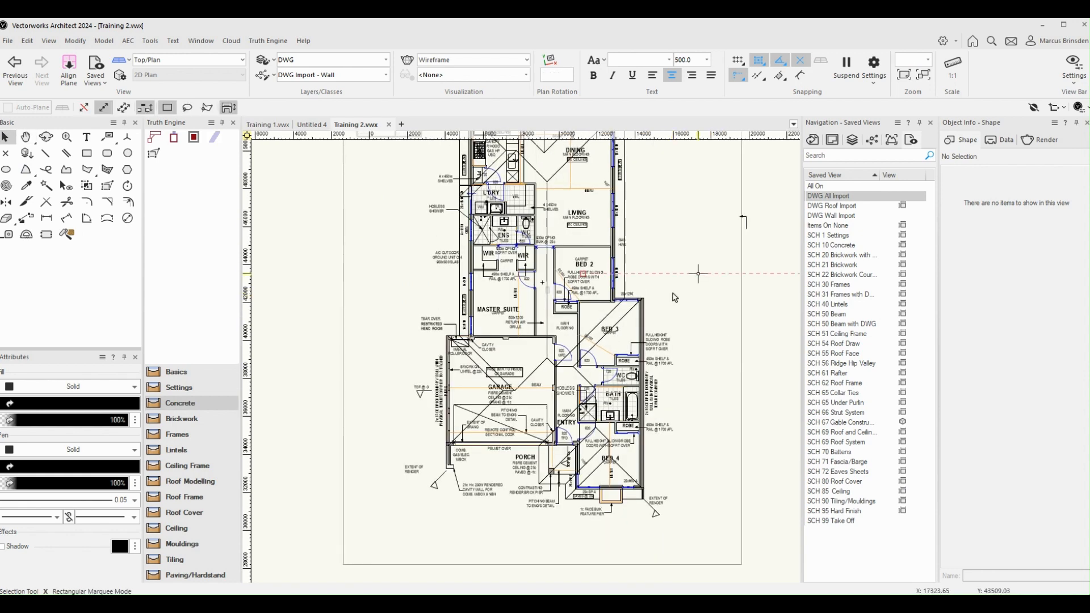